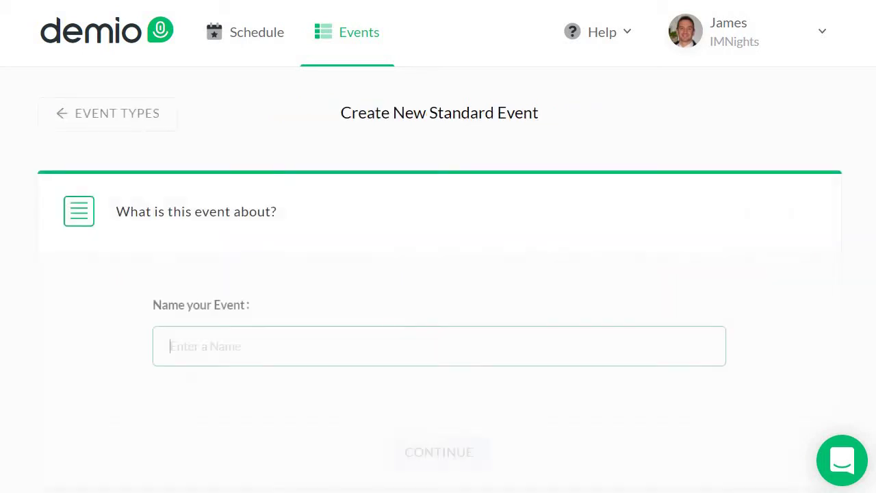
Name the new standard event "IMNights Webinar" and create it
{"action": "type", "text": "IM"}
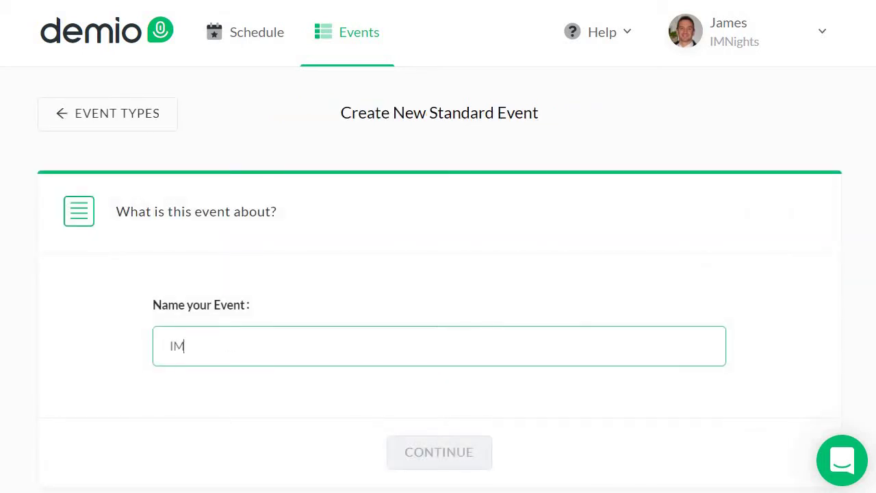
{"action": "type", "text": "Nights Webinar"}
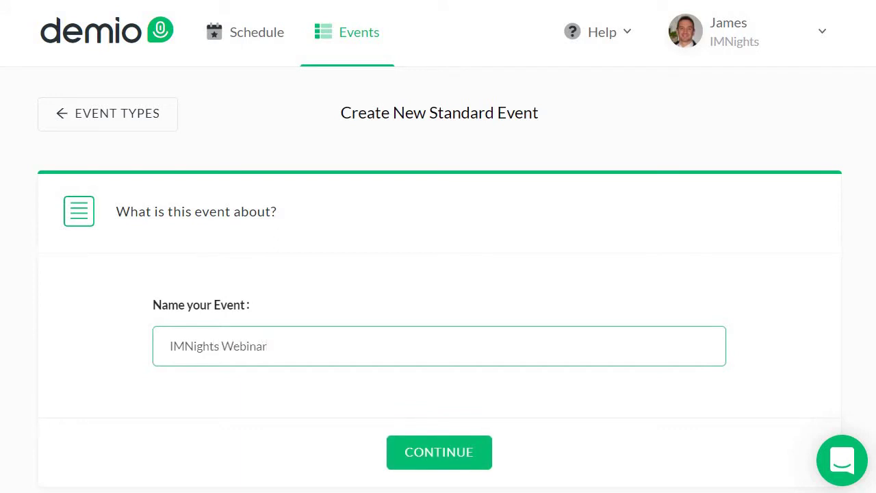
{"action": "key", "text": "Return"}
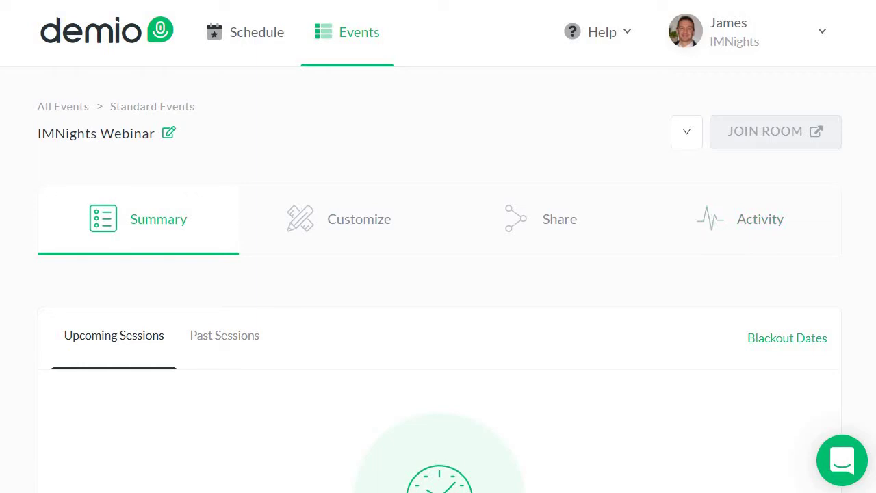
Open the scheduling form for the event's upcoming sessions
{"action": "scroll", "coordinate": [439, 273], "scroll_direction": "down", "scroll_amount": 4}
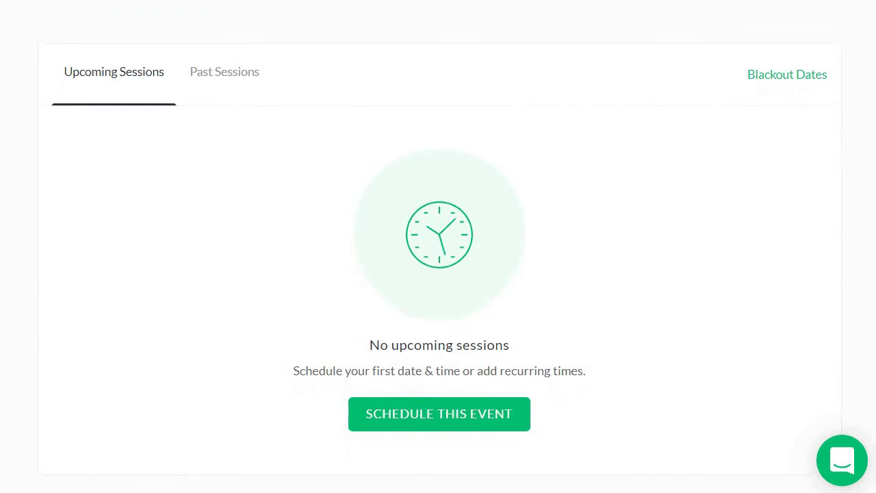
{"action": "scroll", "coordinate": [438, 253], "scroll_direction": "down", "scroll_amount": 1}
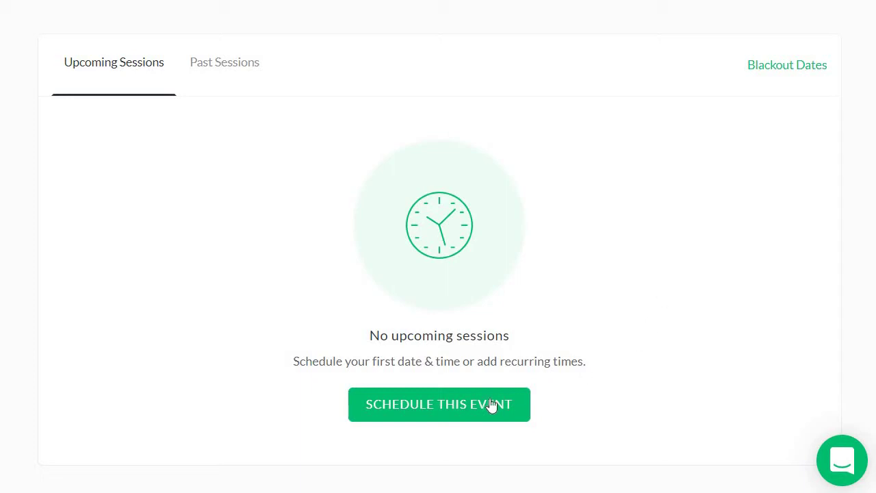
{"action": "left_click", "coordinate": [461, 414]}
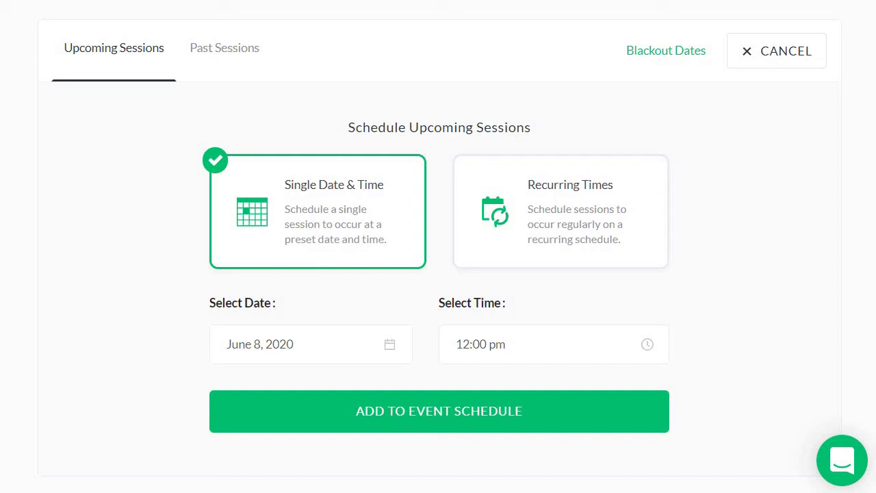
Inspect the frequency choices for Recurring Times and return the schedule type to Single Date & Time
{"action": "left_click", "coordinate": [553, 208]}
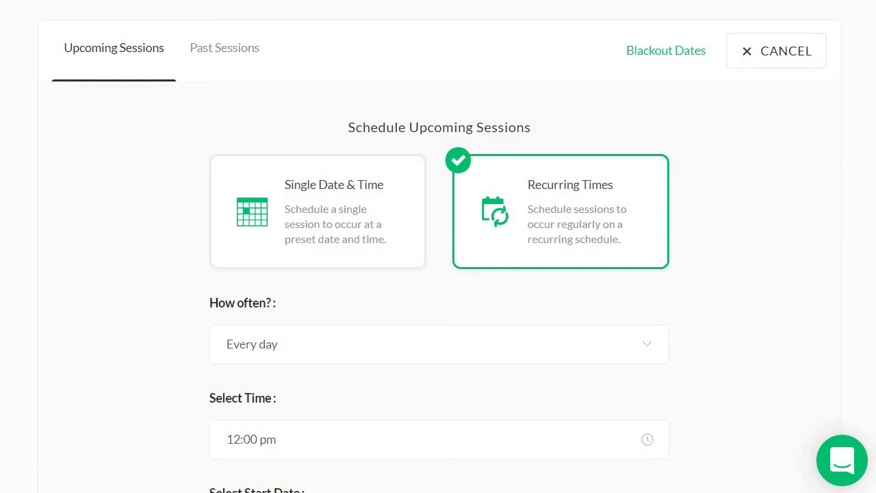
{"action": "scroll", "coordinate": [684, 241], "scroll_direction": "down", "scroll_amount": 1}
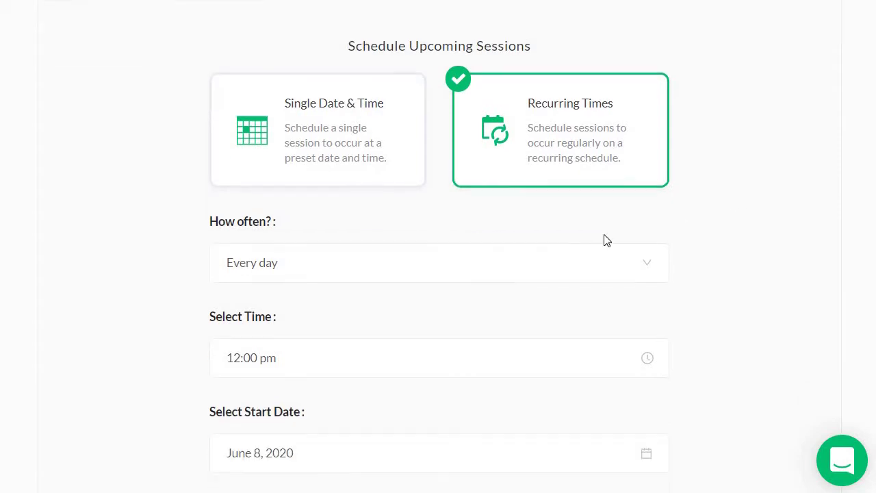
{"action": "left_click", "coordinate": [442, 274]}
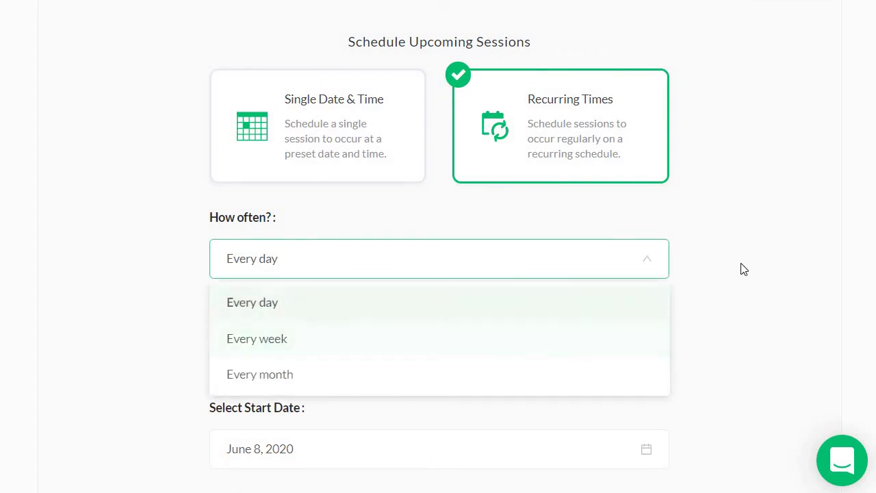
{"action": "left_click", "coordinate": [778, 217]}
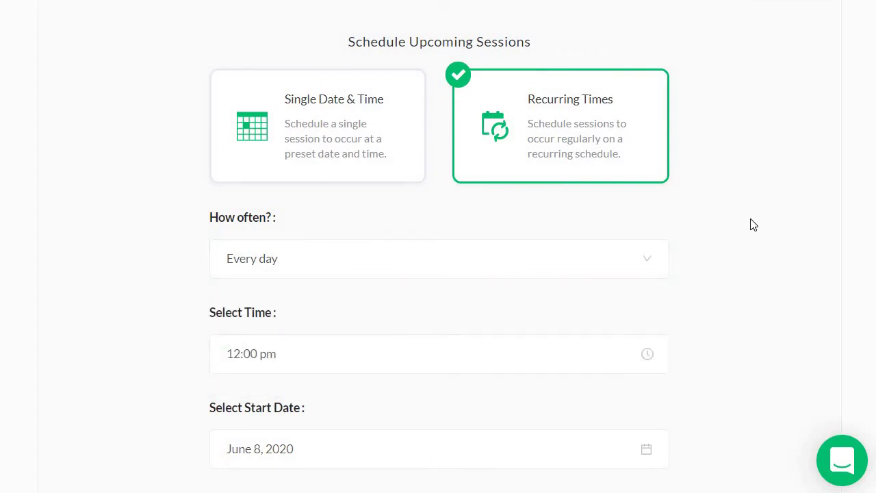
{"action": "scroll", "coordinate": [753, 225], "scroll_direction": "up", "scroll_amount": 1}
{"action": "left_click", "coordinate": [344, 209]}
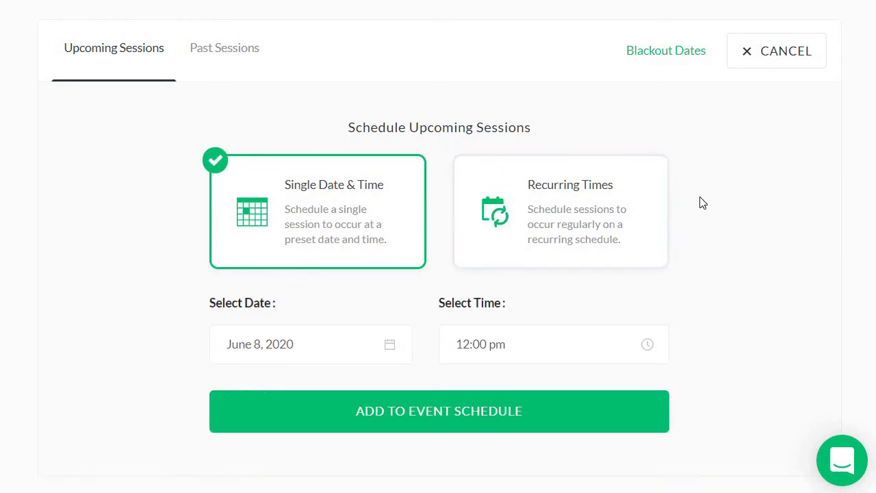
Set the single session's date to January 6, 2050
{"action": "left_click", "coordinate": [335, 349]}
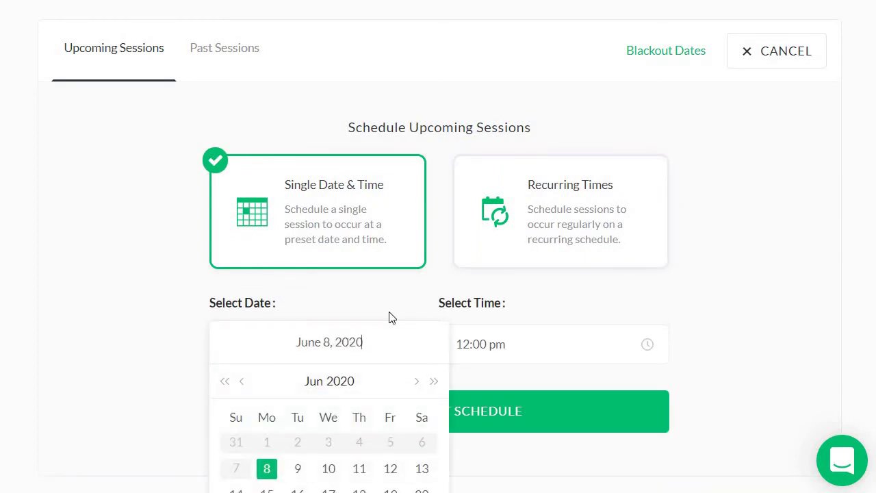
{"action": "scroll", "coordinate": [404, 205], "scroll_direction": "down", "scroll_amount": 2}
{"action": "left_click", "coordinate": [417, 211]}
{"action": "left_click", "coordinate": [416, 211]}
{"action": "left_click", "coordinate": [417, 211]}
{"action": "left_click", "coordinate": [417, 211]}
{"action": "left_click", "coordinate": [416, 211]}
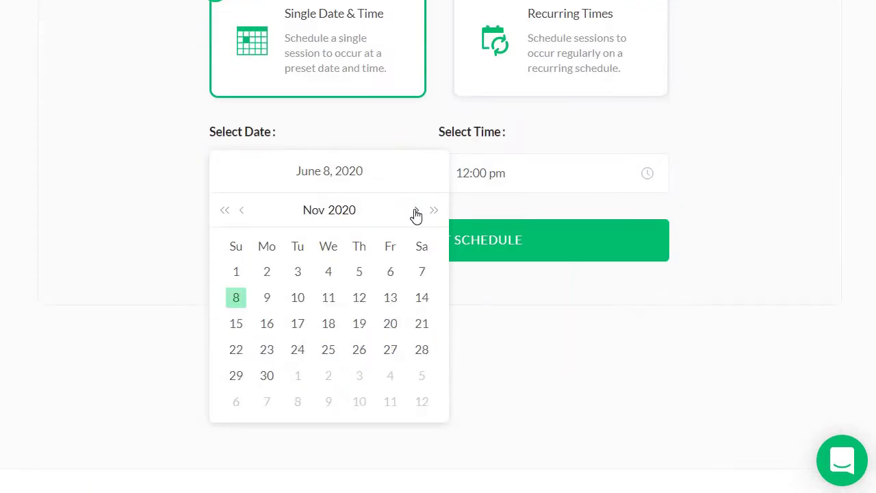
{"action": "triple_click", "coordinate": [416, 211]}
{"action": "triple_click", "coordinate": [416, 211]}
{"action": "left_click", "coordinate": [416, 211]}
{"action": "triple_click", "coordinate": [434, 210]}
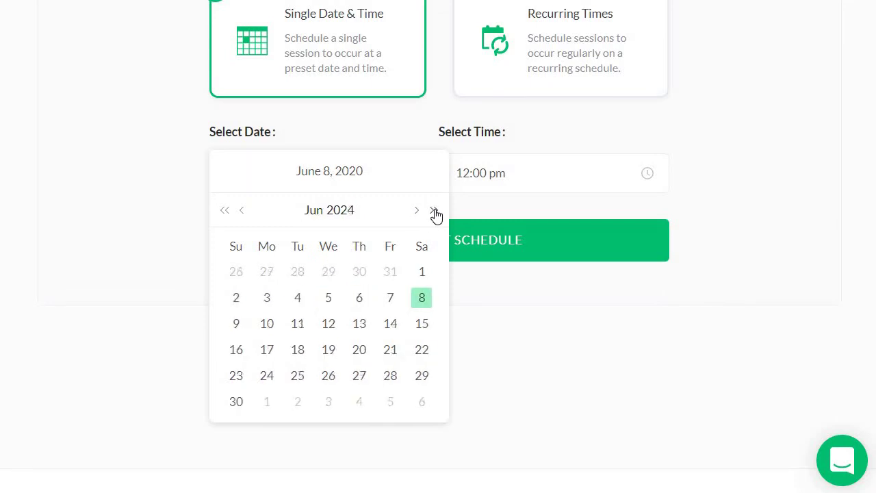
{"action": "triple_click", "coordinate": [434, 211]}
{"action": "triple_click", "coordinate": [434, 211]}
{"action": "triple_click", "coordinate": [434, 211]}
{"action": "triple_click", "coordinate": [435, 211]}
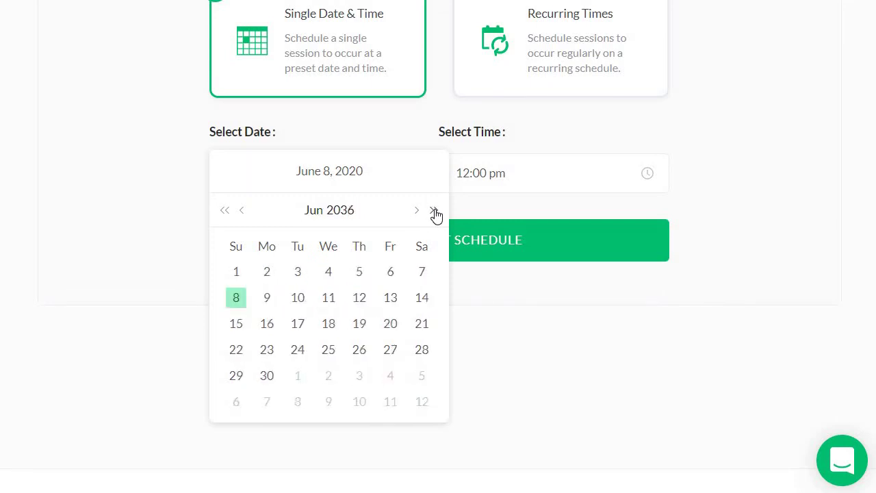
{"action": "triple_click", "coordinate": [434, 210]}
{"action": "triple_click", "coordinate": [434, 211]}
{"action": "triple_click", "coordinate": [434, 211]}
{"action": "double_click", "coordinate": [434, 211]}
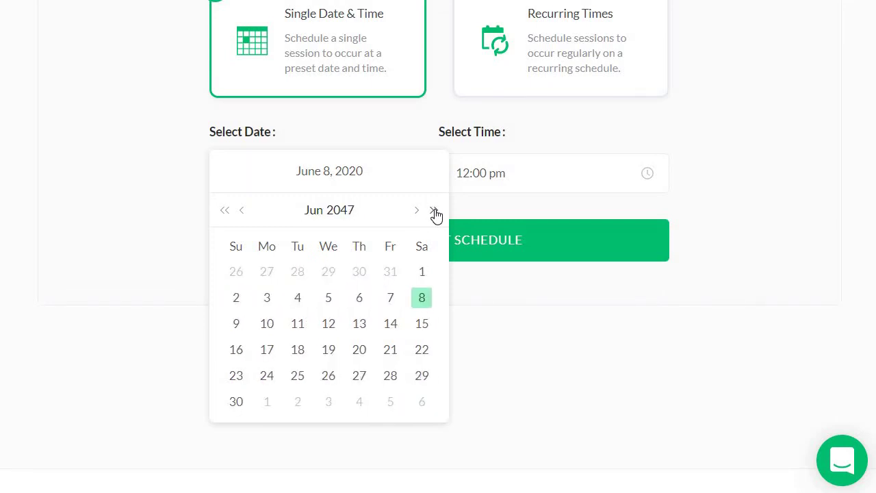
{"action": "double_click", "coordinate": [434, 210]}
{"action": "left_click", "coordinate": [435, 211]}
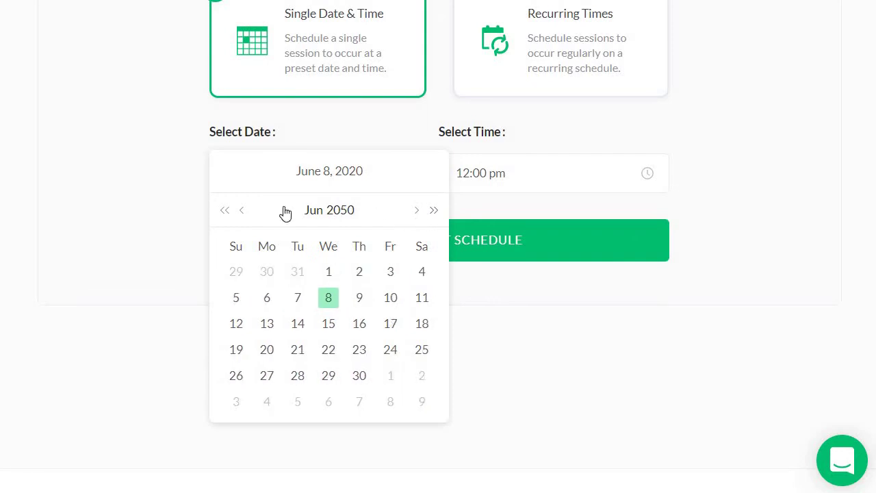
{"action": "left_click", "coordinate": [242, 213]}
{"action": "triple_click", "coordinate": [241, 212]}
{"action": "double_click", "coordinate": [242, 212]}
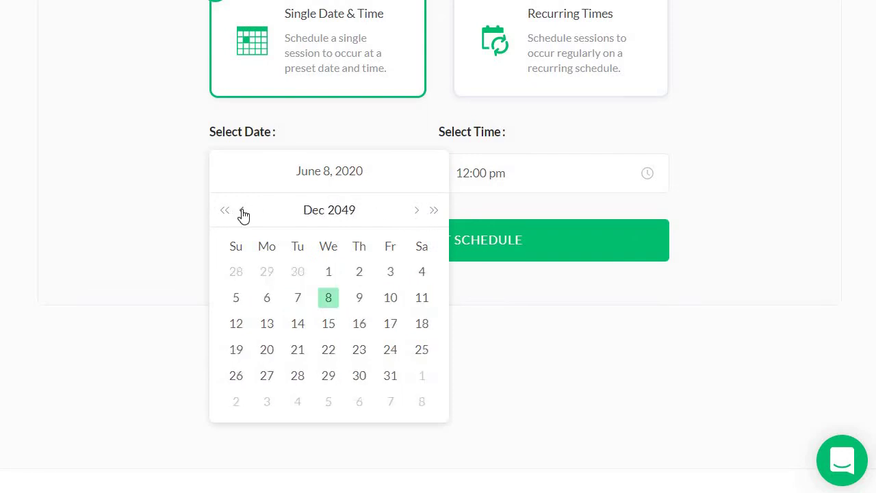
{"action": "left_click", "coordinate": [417, 213]}
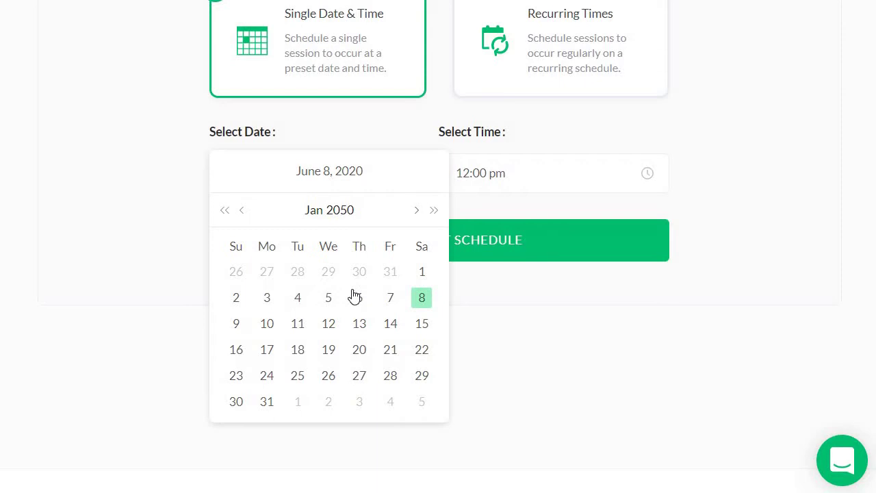
{"action": "left_click", "coordinate": [520, 254]}
{"action": "scroll", "coordinate": [806, 215], "scroll_direction": "up", "scroll_amount": 3}
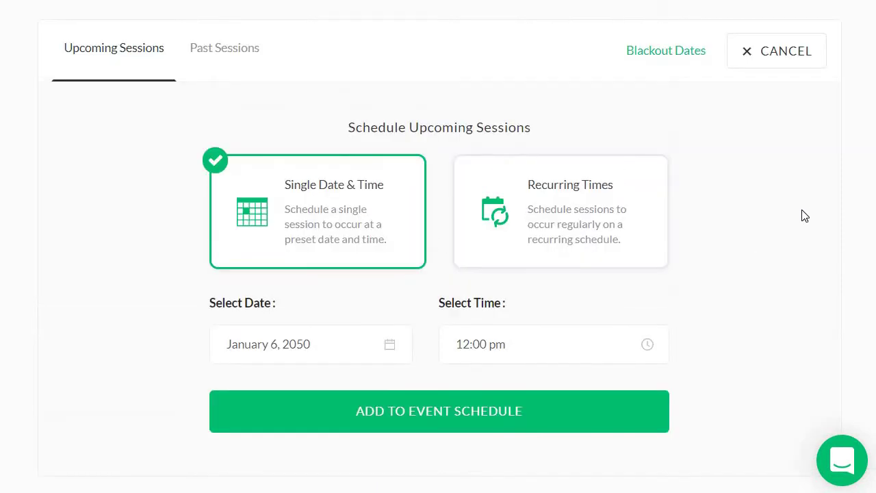
Try to add the single session at 12:00 pm to the event schedule
{"action": "scroll", "coordinate": [805, 215], "scroll_direction": "down", "scroll_amount": 1}
{"action": "left_click", "coordinate": [511, 333]}
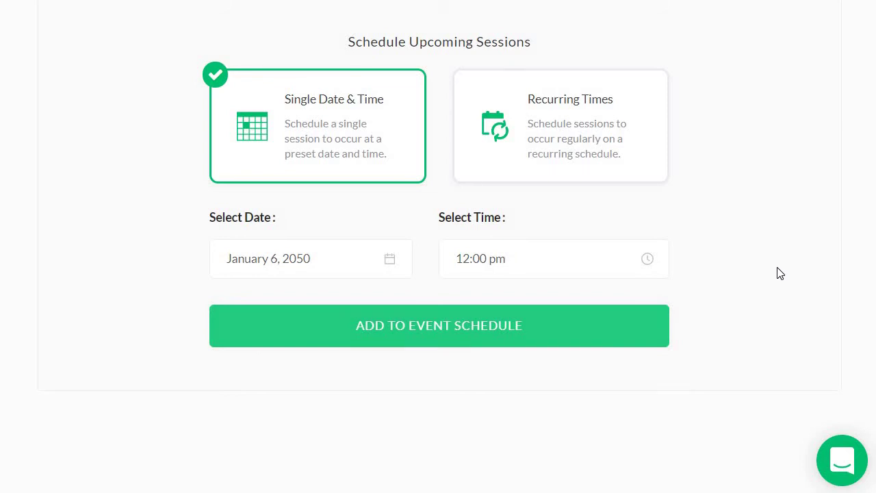
{"action": "scroll", "coordinate": [780, 273], "scroll_direction": "up", "scroll_amount": 1}
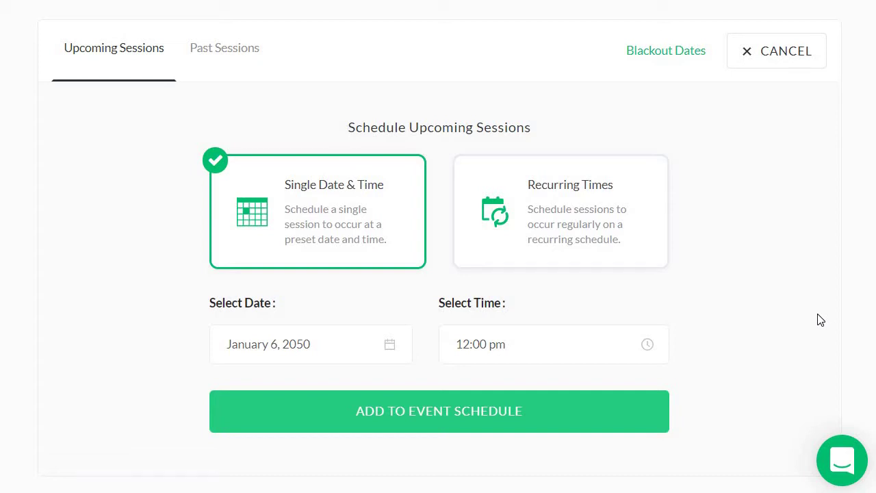
Open the event's blackout dates and mark every Sunday and every Saturday as blacked out
{"action": "left_click", "coordinate": [651, 58]}
{"action": "scroll", "coordinate": [823, 206], "scroll_direction": "down", "scroll_amount": 1}
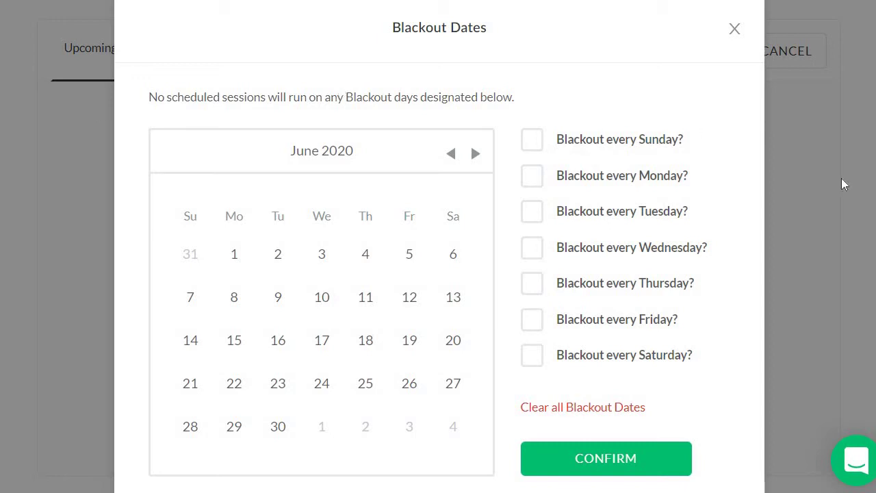
{"action": "left_click", "coordinate": [672, 140]}
{"action": "left_click", "coordinate": [532, 355]}
{"action": "left_click", "coordinate": [532, 141]}
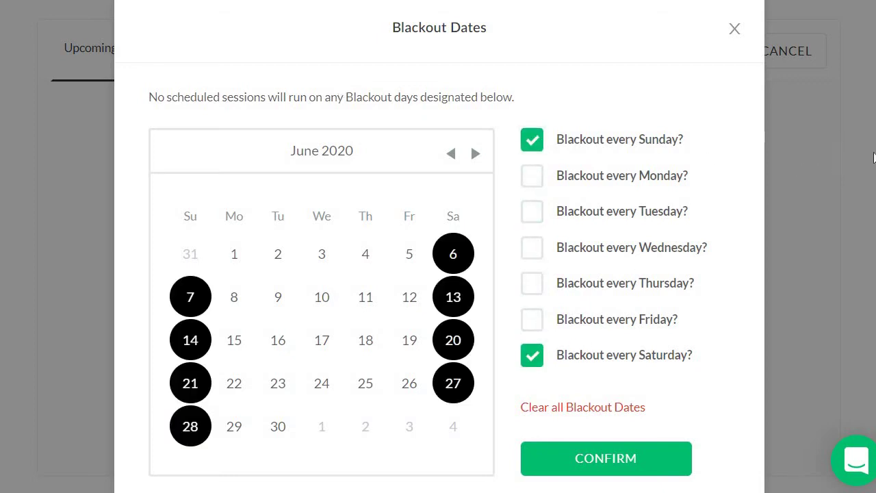
Clear the Sunday and Saturday blackouts and close the blackout dates without confirming
{"action": "left_click", "coordinate": [535, 143]}
{"action": "left_click", "coordinate": [534, 357]}
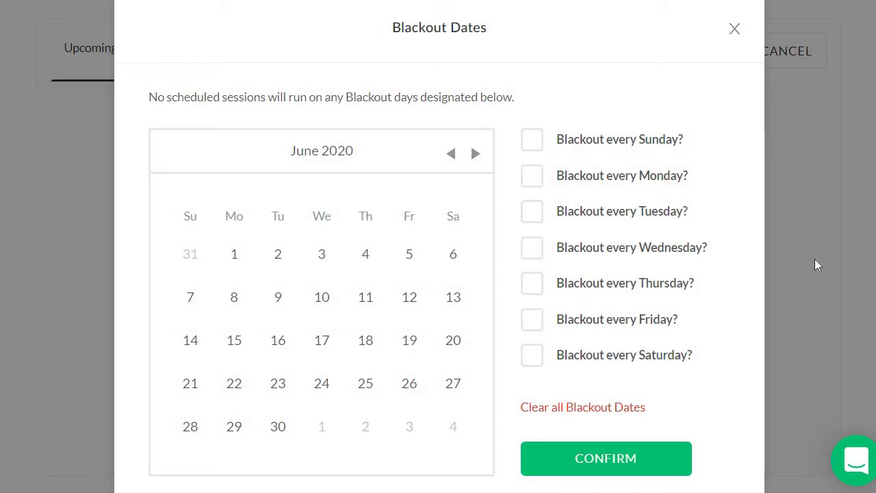
{"action": "left_click", "coordinate": [729, 33]}
Open the event's customization options and look over the available sections
{"action": "scroll", "coordinate": [781, 213], "scroll_direction": "down", "scroll_amount": 5}
{"action": "scroll", "coordinate": [788, 209], "scroll_direction": "up", "scroll_amount": 3}
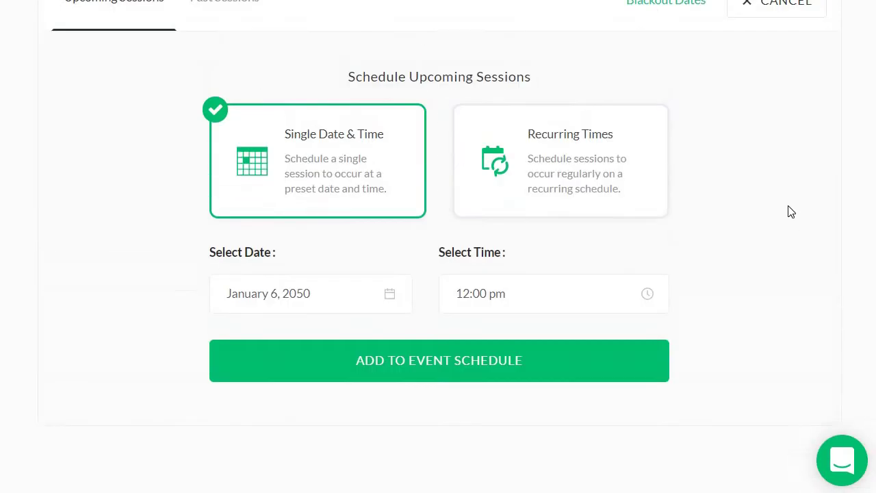
{"action": "scroll", "coordinate": [793, 214], "scroll_direction": "up", "scroll_amount": 3}
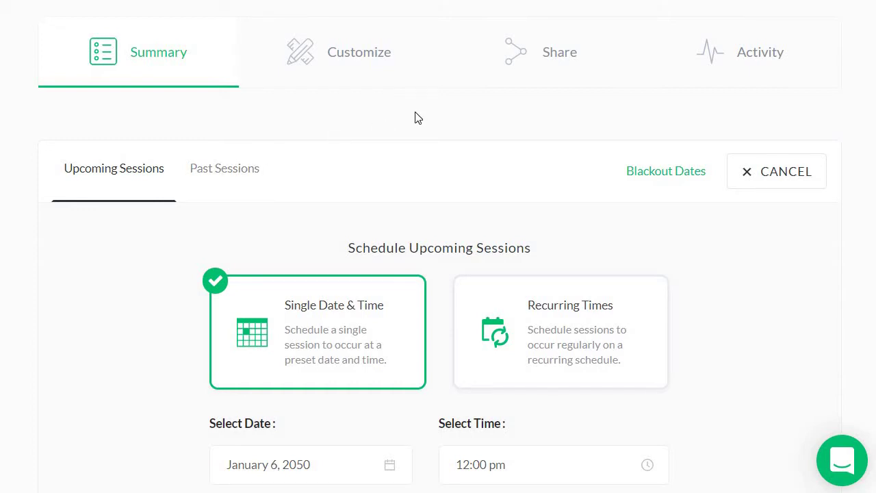
{"action": "left_click", "coordinate": [344, 66]}
{"action": "scroll", "coordinate": [438, 274], "scroll_direction": "down", "scroll_amount": 2}
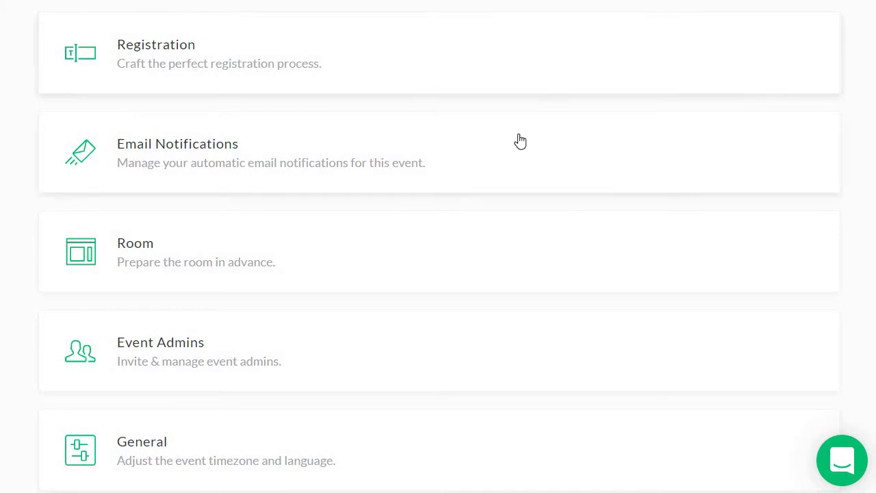
{"action": "scroll", "coordinate": [434, 262], "scroll_direction": "down", "scroll_amount": 1}
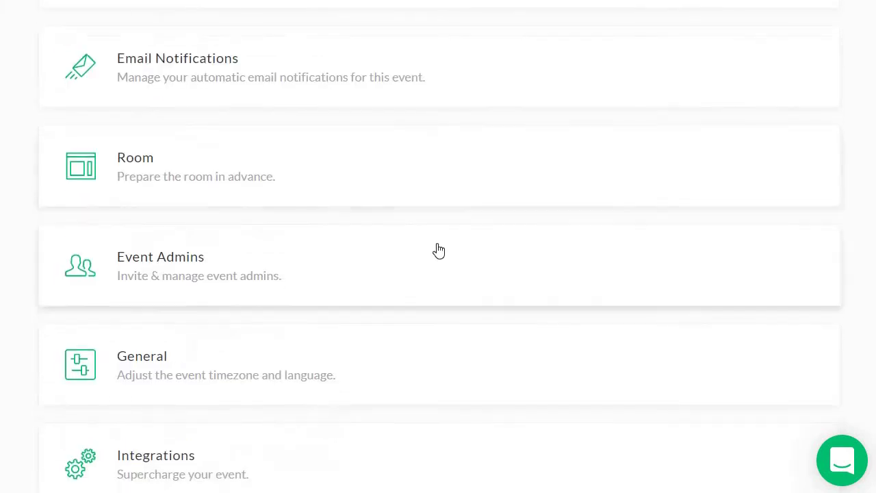
{"action": "scroll", "coordinate": [437, 255], "scroll_direction": "down", "scroll_amount": 1}
{"action": "scroll", "coordinate": [589, 340], "scroll_direction": "up", "scroll_amount": 3}
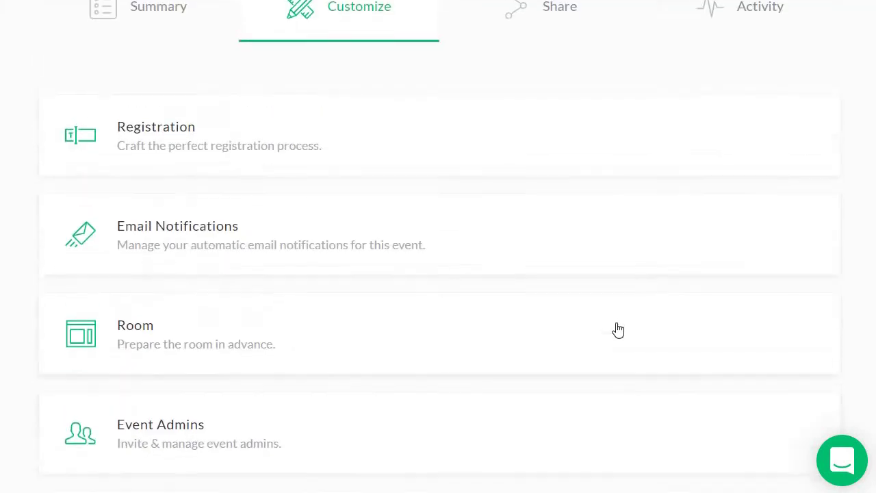
Review the registration form fields and settings, and open the event's registration page for customization
{"action": "left_click", "coordinate": [497, 143]}
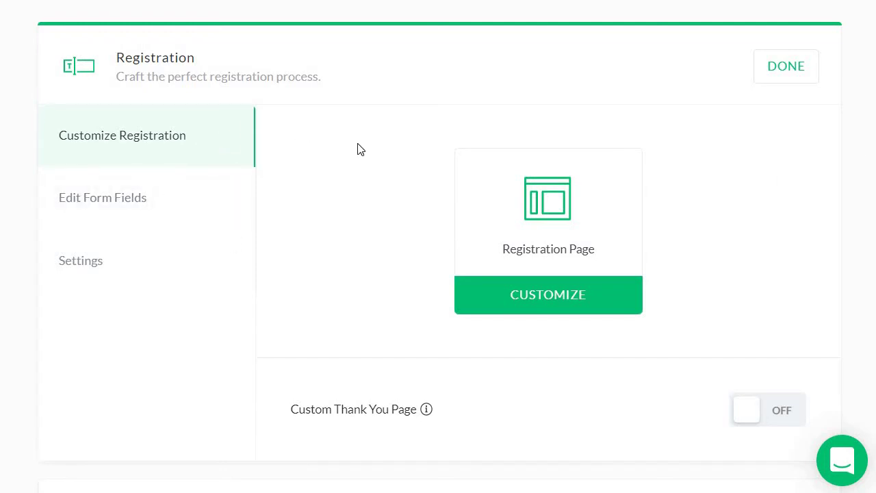
{"action": "left_click", "coordinate": [143, 200]}
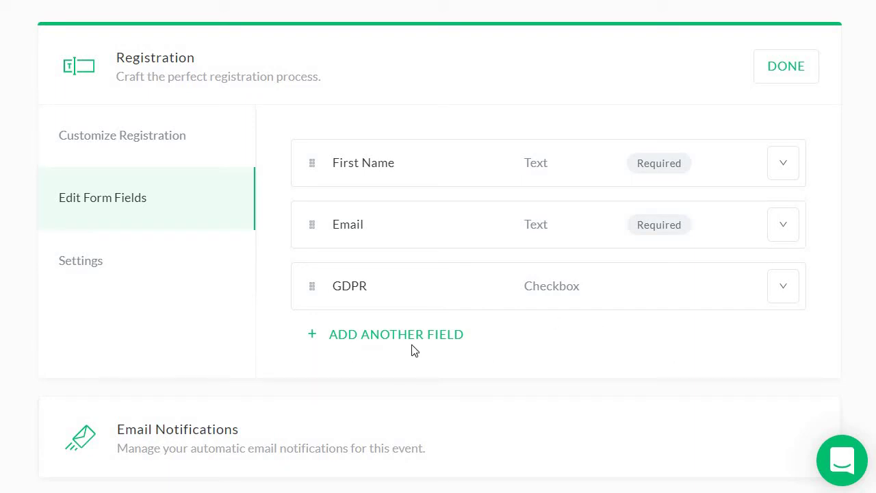
{"action": "left_click", "coordinate": [85, 264]}
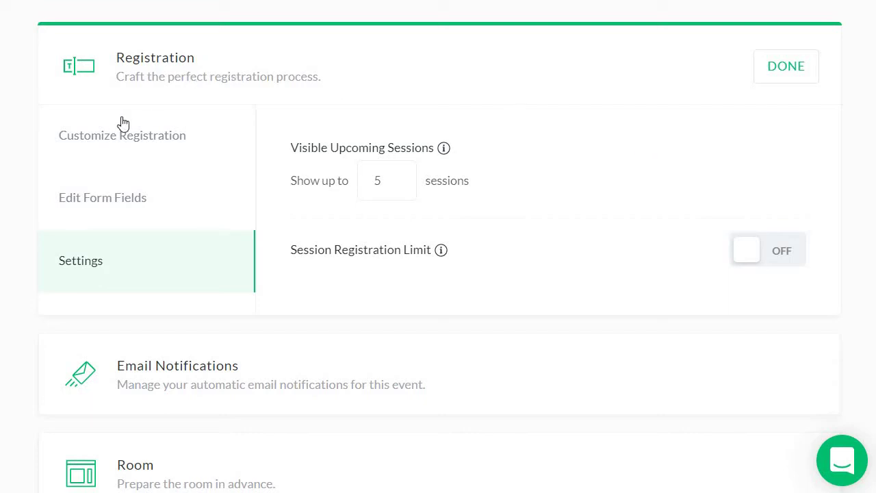
{"action": "left_click", "coordinate": [109, 140]}
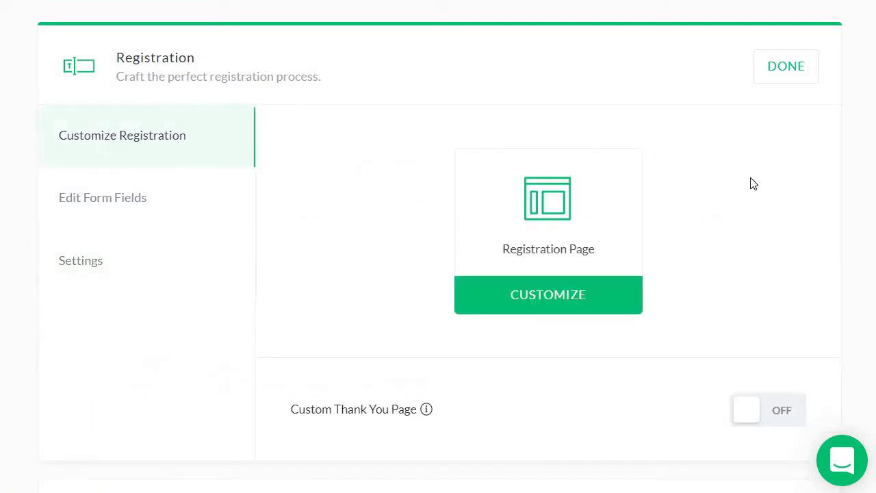
{"action": "left_click", "coordinate": [583, 299]}
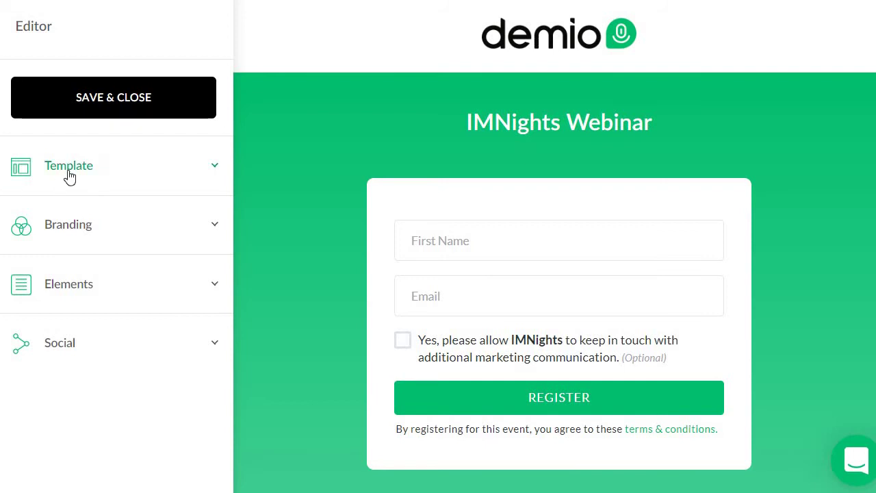
Try the Accent and Background Image templates on the registration page, and switch back to the Gradient template
{"action": "left_click", "coordinate": [68, 171]}
{"action": "left_click", "coordinate": [86, 218]}
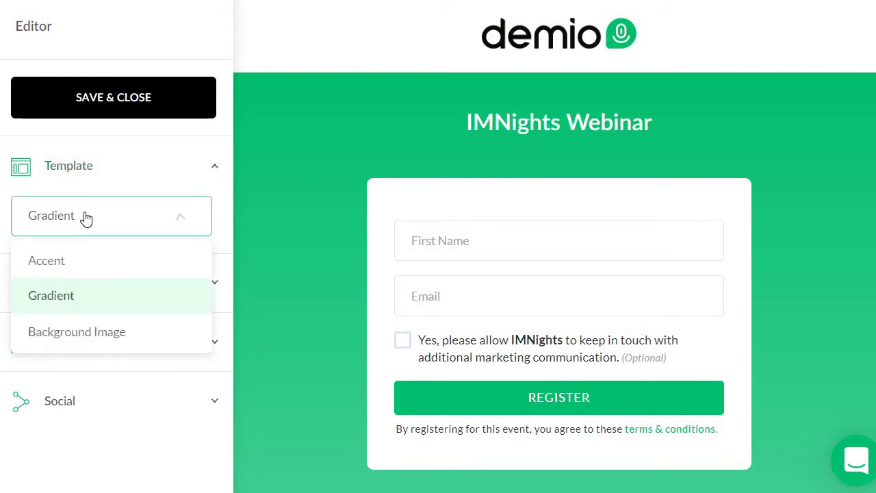
{"action": "left_click", "coordinate": [78, 268]}
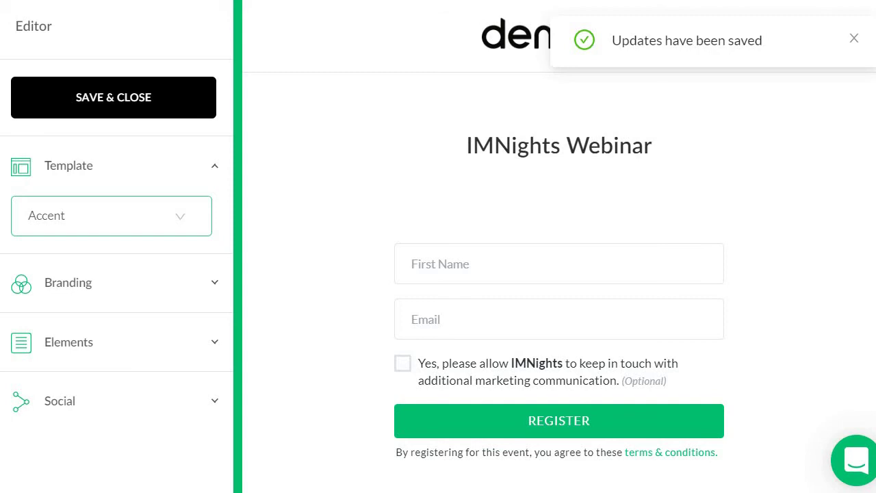
{"action": "left_click", "coordinate": [102, 223]}
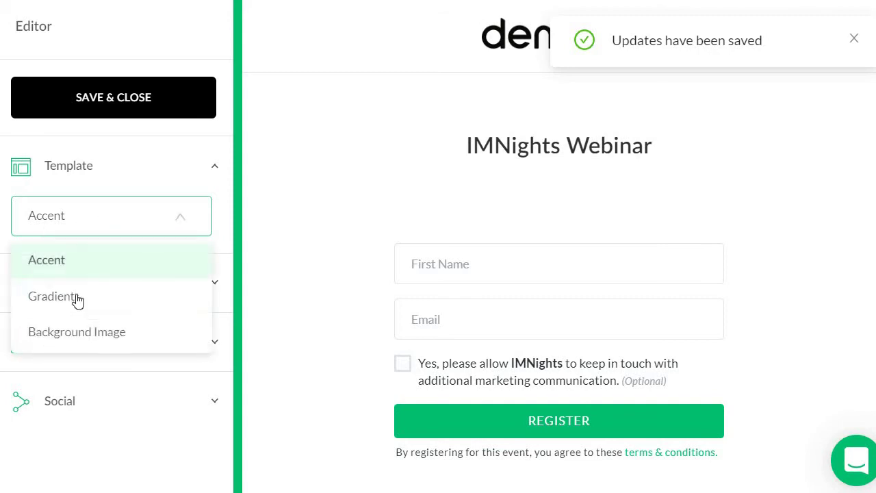
{"action": "left_click", "coordinate": [78, 299]}
{"action": "left_click", "coordinate": [79, 226]}
{"action": "left_click", "coordinate": [75, 333]}
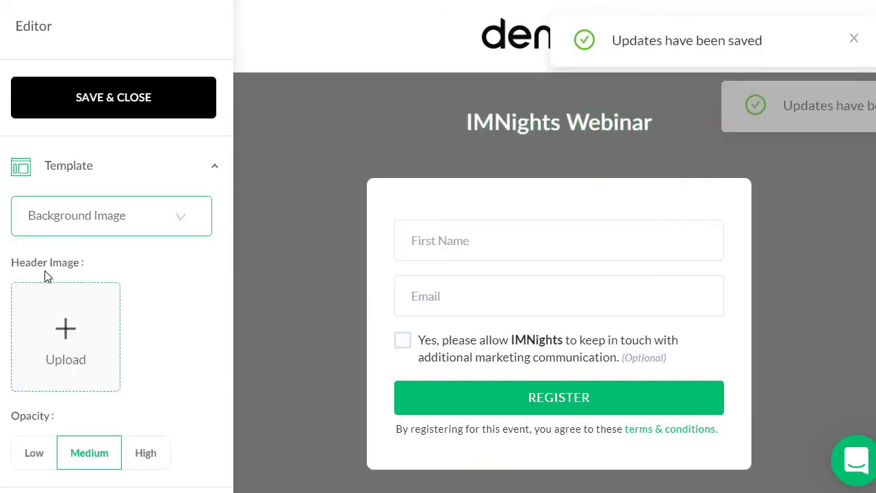
{"action": "left_click", "coordinate": [94, 226]}
{"action": "left_click", "coordinate": [69, 299]}
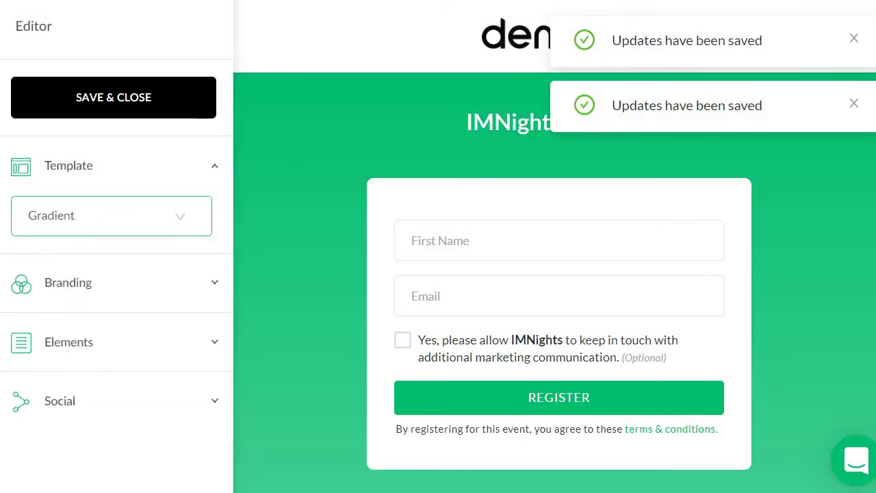
{"action": "left_click", "coordinate": [854, 38]}
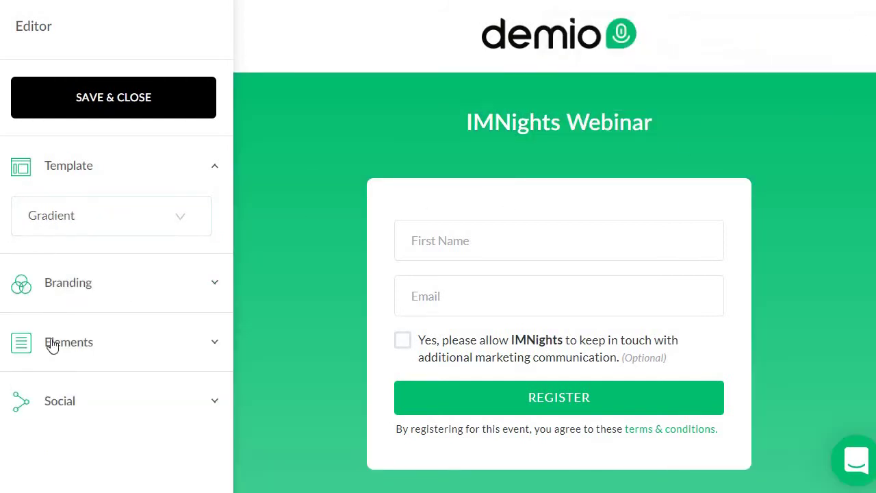
Review the registration page's logo and color scheme settings and the page elements that can be turned on
{"action": "left_click", "coordinate": [72, 285]}
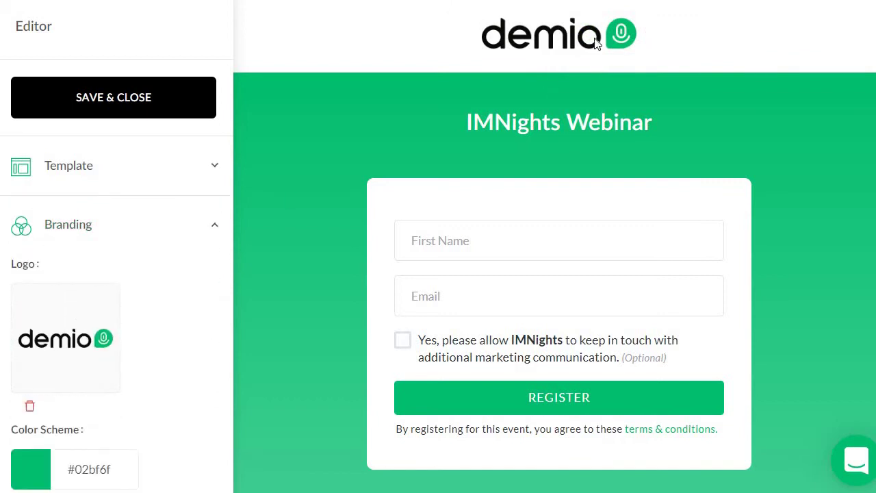
{"action": "scroll", "coordinate": [188, 295], "scroll_direction": "down", "scroll_amount": 2}
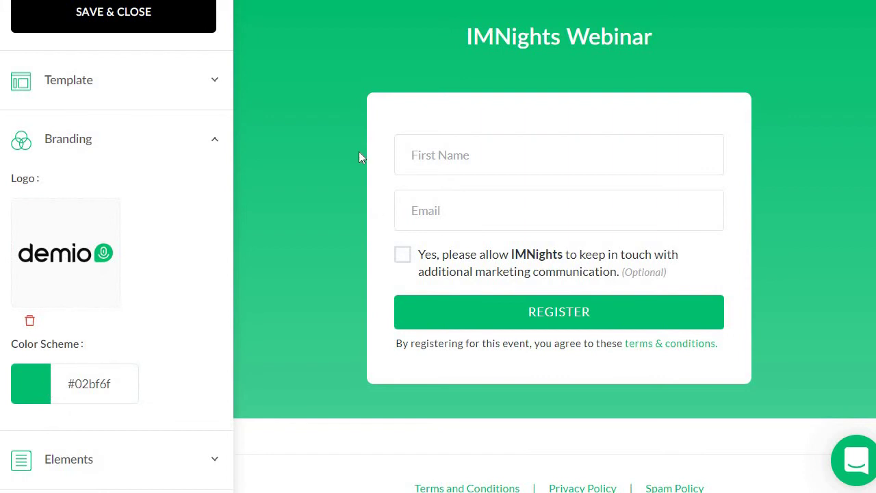
{"action": "scroll", "coordinate": [360, 157], "scroll_direction": "up", "scroll_amount": 2}
{"action": "left_click", "coordinate": [83, 230]}
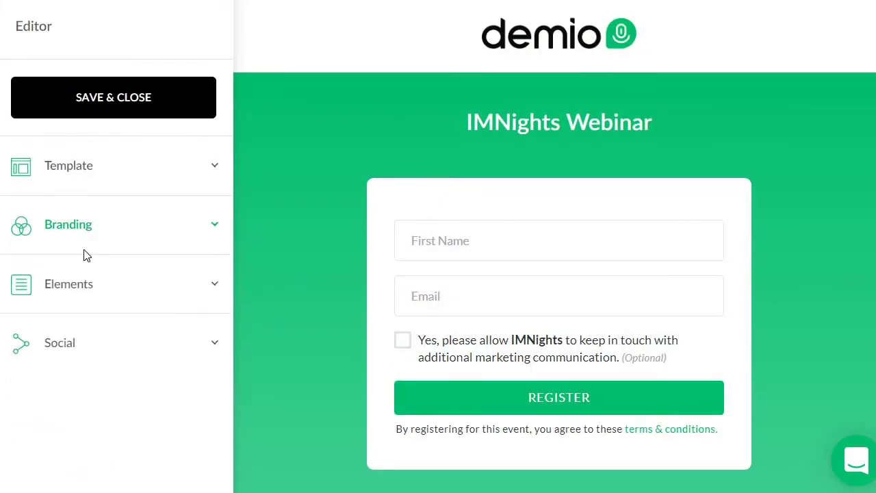
{"action": "left_click", "coordinate": [85, 300]}
{"action": "scroll", "coordinate": [267, 166], "scroll_direction": "down", "scroll_amount": 2}
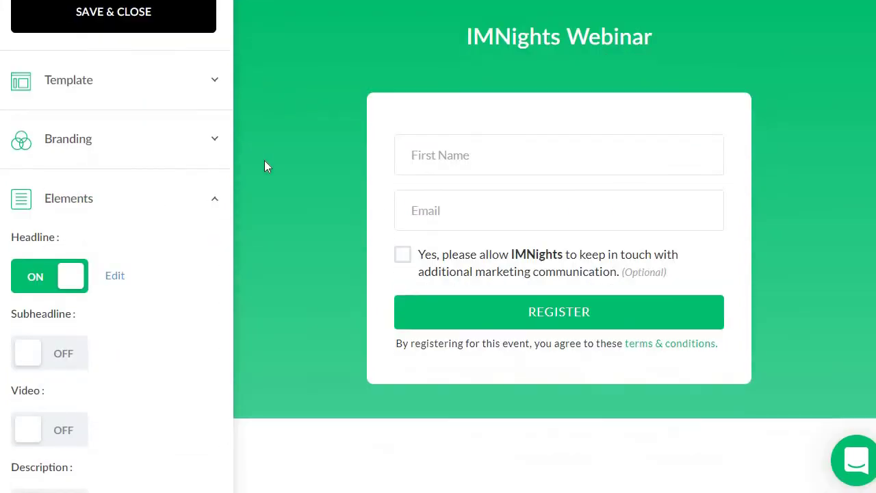
{"action": "scroll", "coordinate": [244, 190], "scroll_direction": "down", "scroll_amount": 2}
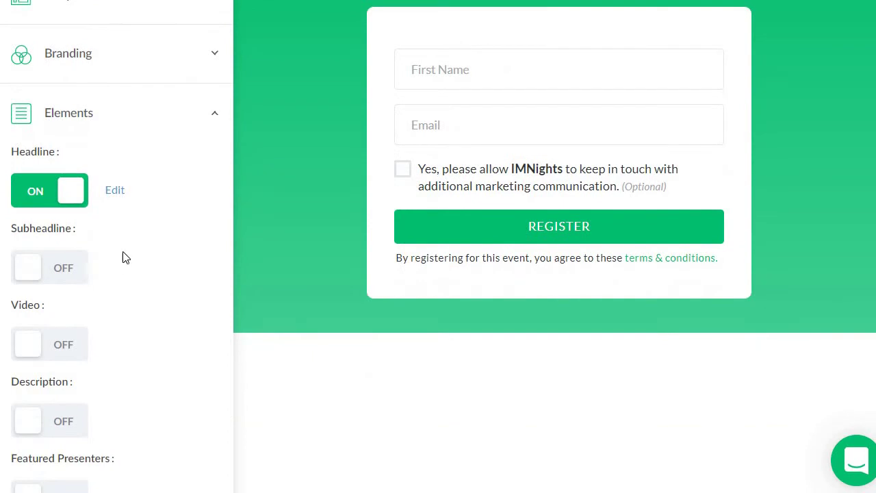
{"action": "scroll", "coordinate": [143, 275], "scroll_direction": "down", "scroll_amount": 2}
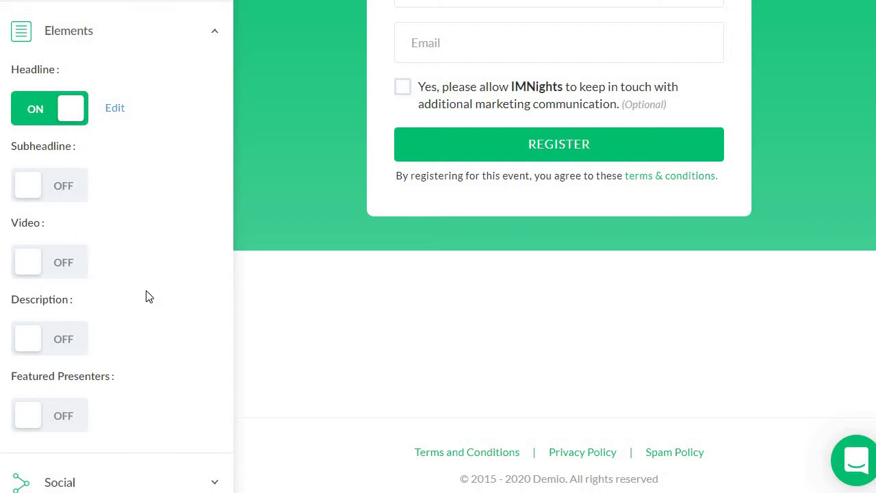
Change the registration page headline to "How To Create Your First Profitable Webinar (Without Being A Tech Geek)" and save it
{"action": "scroll", "coordinate": [153, 303], "scroll_direction": "up", "scroll_amount": 4}
{"action": "left_click", "coordinate": [116, 280]}
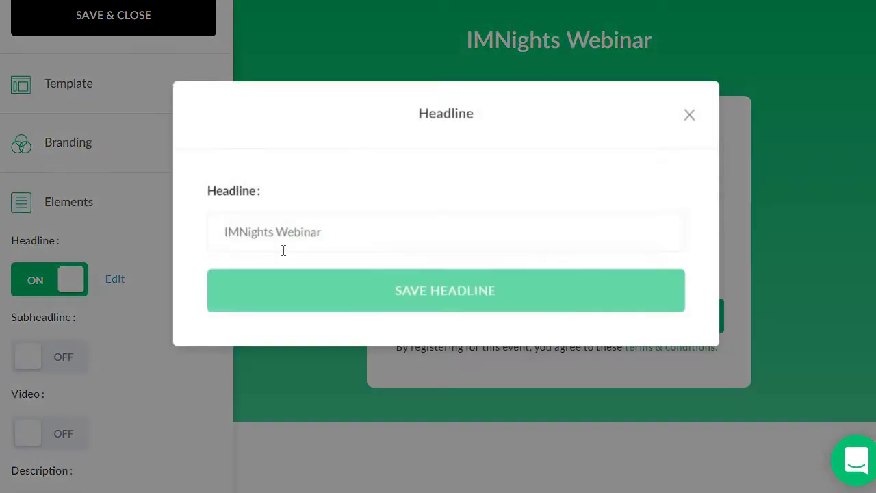
{"action": "triple_click", "coordinate": [413, 233]}
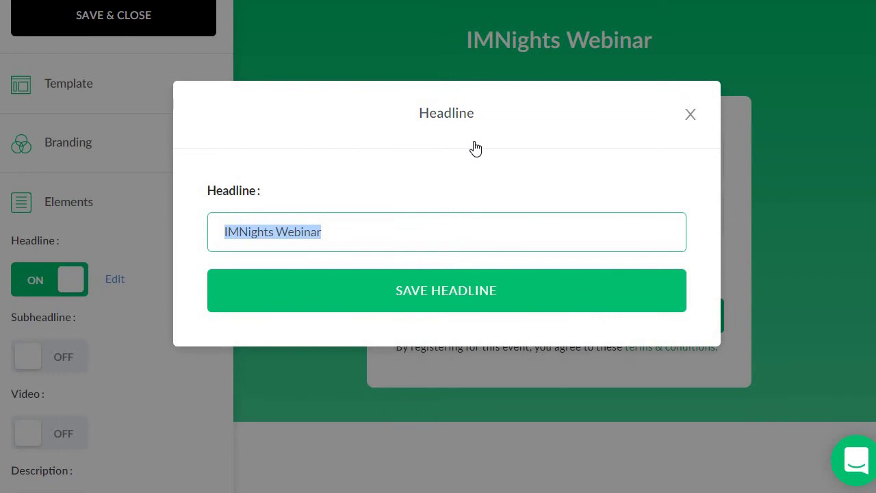
{"action": "type", "text": "How To Cr"}
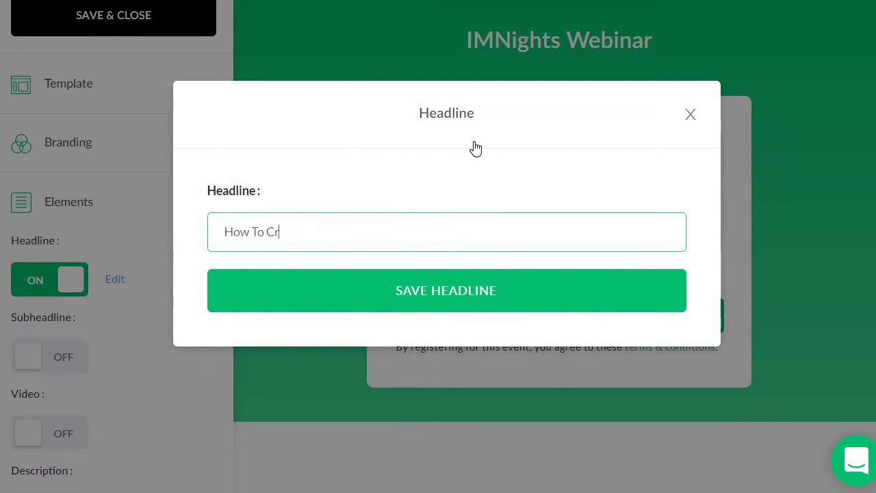
{"action": "type", "text": "eate Your Firs"}
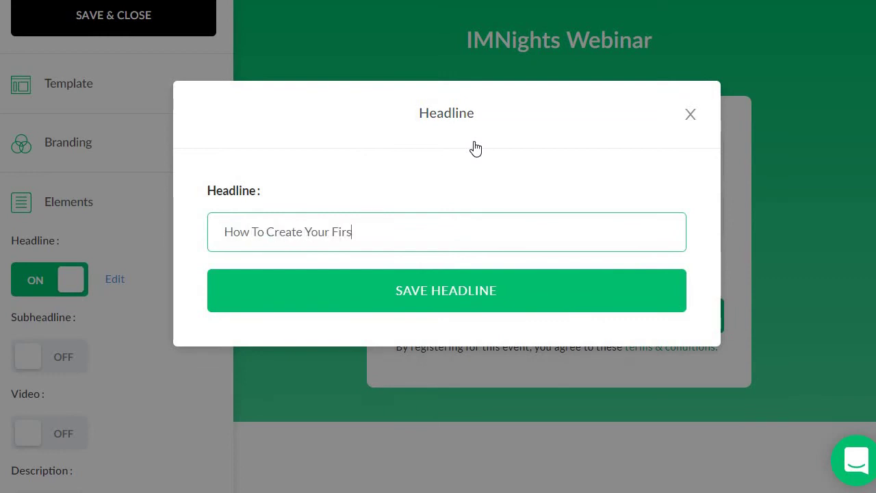
{"action": "type", "text": "t Profitable W"}
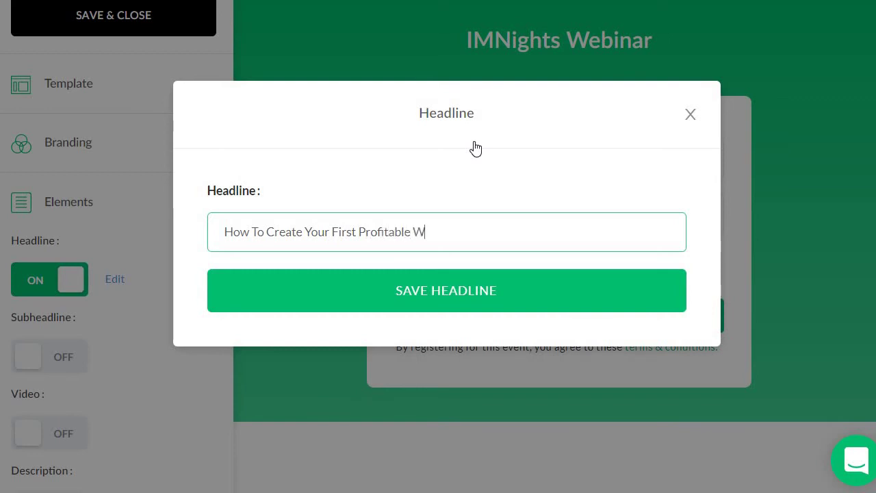
{"action": "type", "text": "ebinar (Wi"}
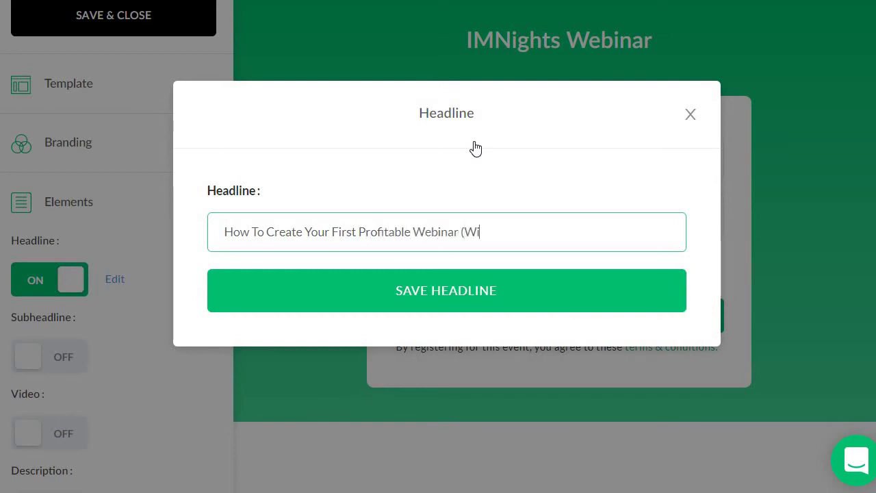
{"action": "type", "text": "thout Being A T"}
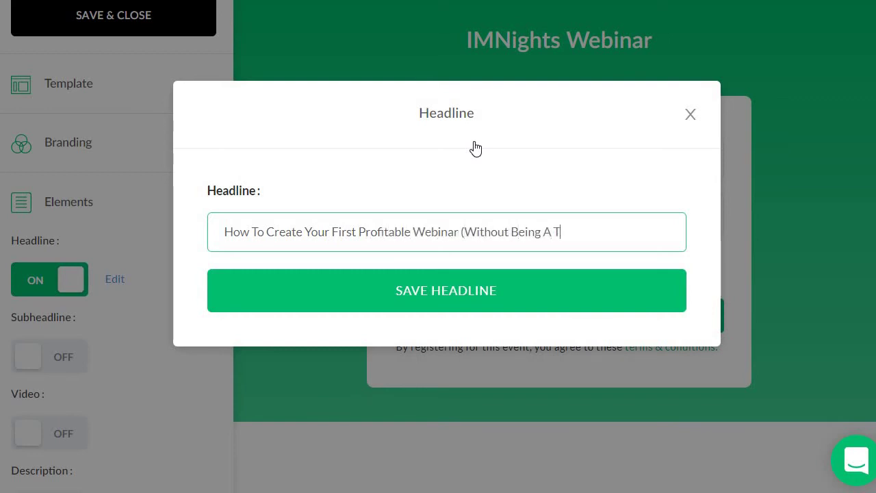
{"action": "type", "text": "ech Geek"}
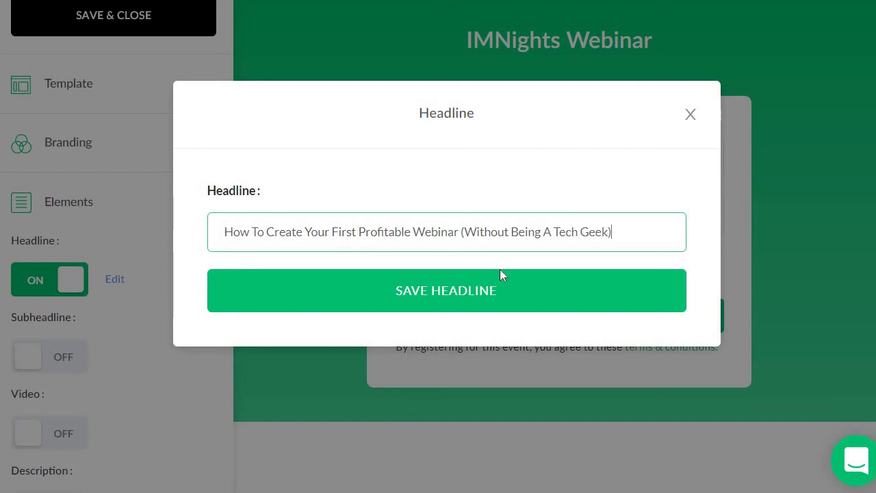
{"action": "left_click", "coordinate": [508, 296]}
{"action": "scroll", "coordinate": [814, 168], "scroll_direction": "up", "scroll_amount": 1}
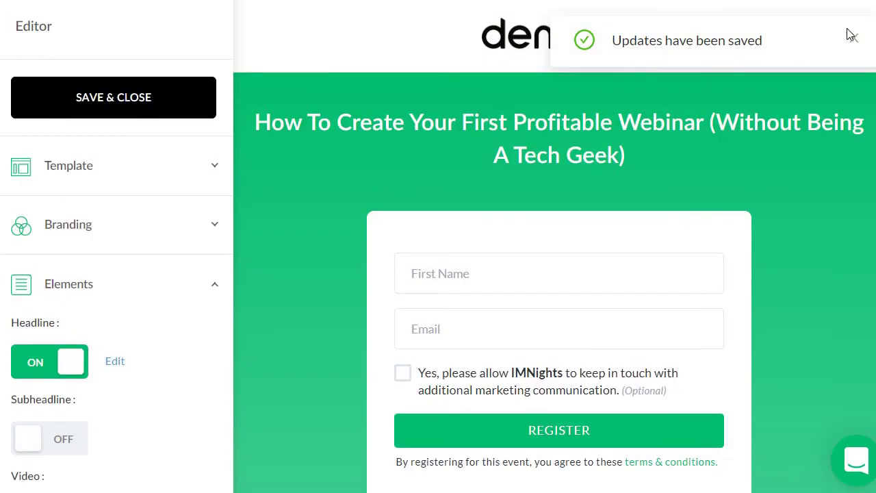
{"action": "left_click", "coordinate": [854, 39]}
Turn on the registration page's subheadline and save it as "Enter Your Information Below"
{"action": "scroll", "coordinate": [137, 294], "scroll_direction": "down", "scroll_amount": 1}
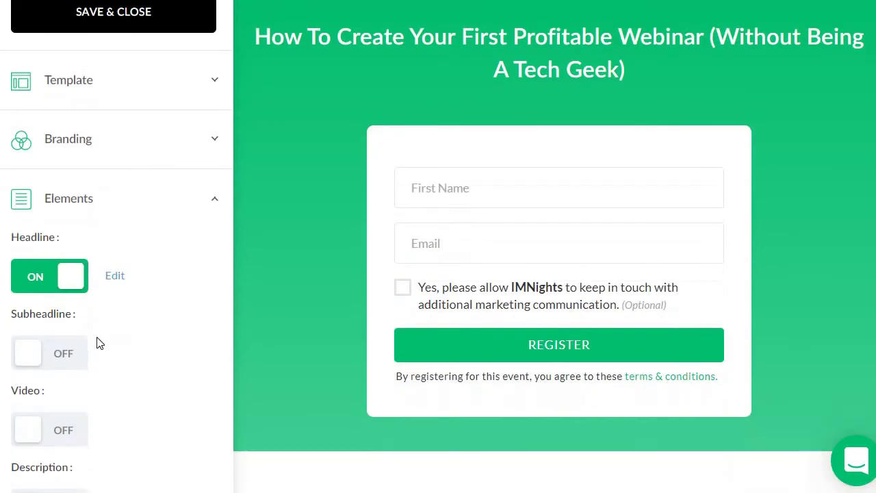
{"action": "left_click", "coordinate": [86, 353]}
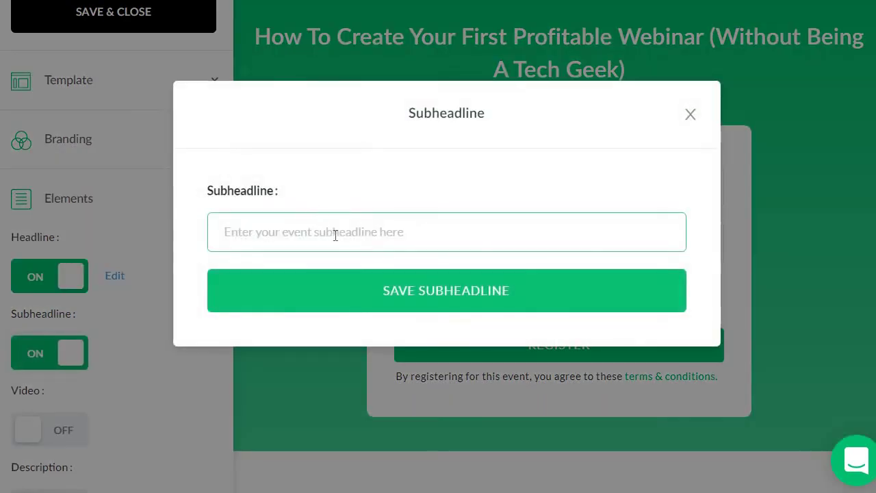
{"action": "left_click", "coordinate": [337, 232]}
{"action": "type", "text": "E"}
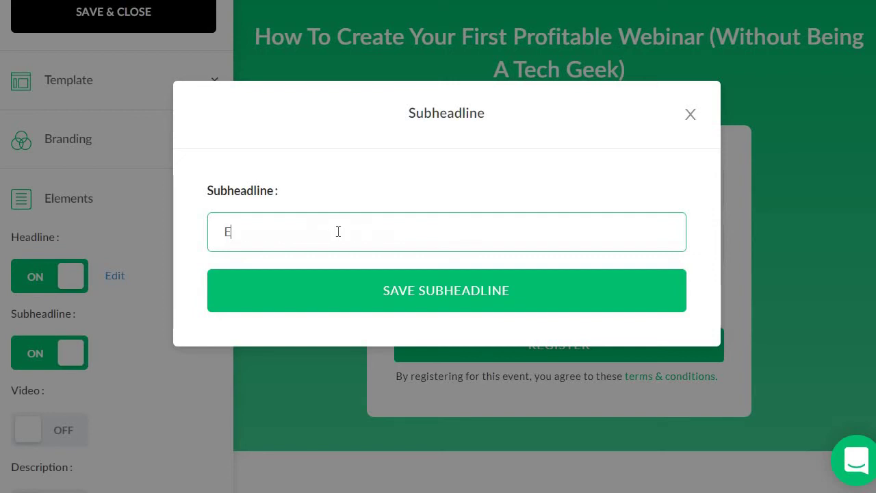
{"action": "type", "text": "nter Your Information"}
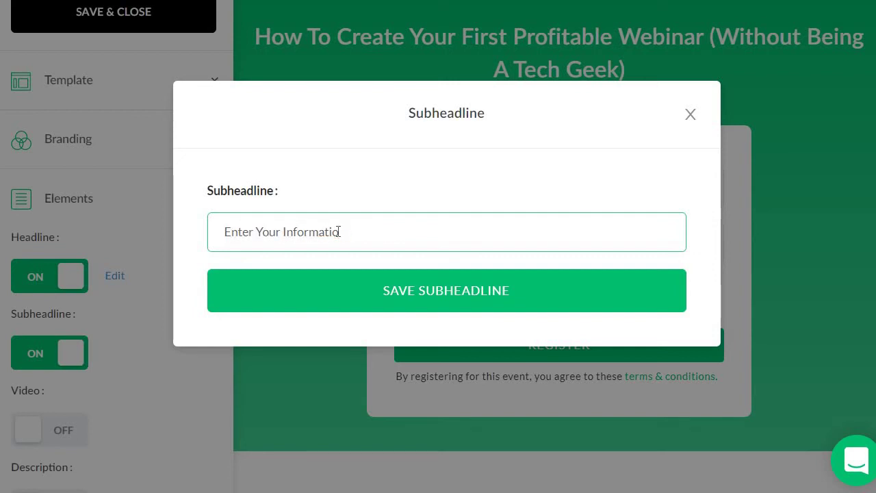
{"action": "type", "text": " Below"}
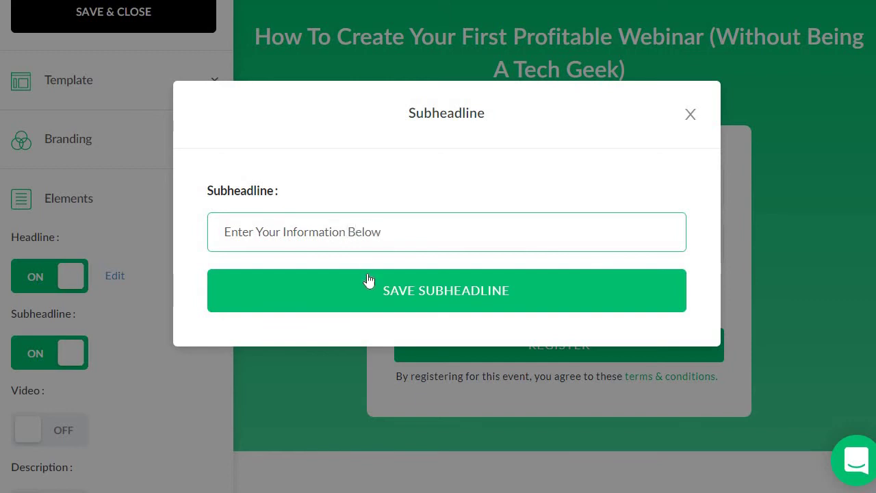
{"action": "left_click", "coordinate": [370, 282]}
{"action": "scroll", "coordinate": [767, 203], "scroll_direction": "up", "scroll_amount": 2}
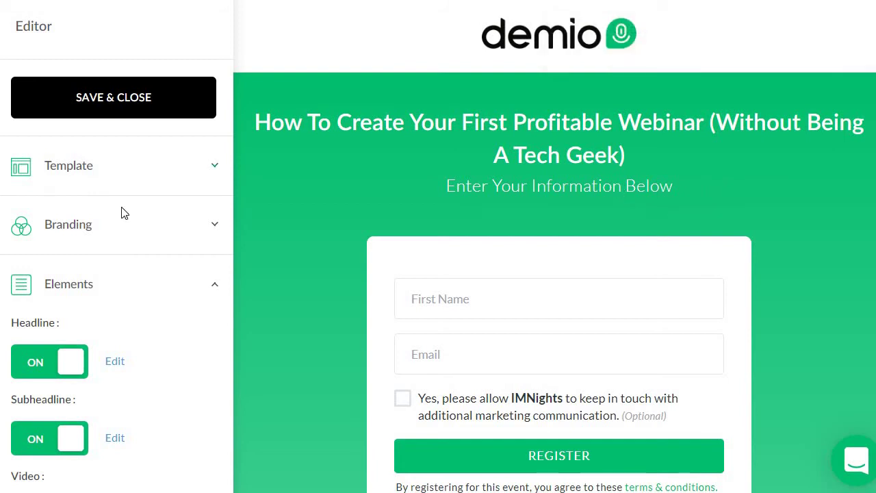
Look over the remaining page elements and examine the Open Graph settings for the social image, title and description
{"action": "scroll", "coordinate": [127, 209], "scroll_direction": "down", "scroll_amount": 4}
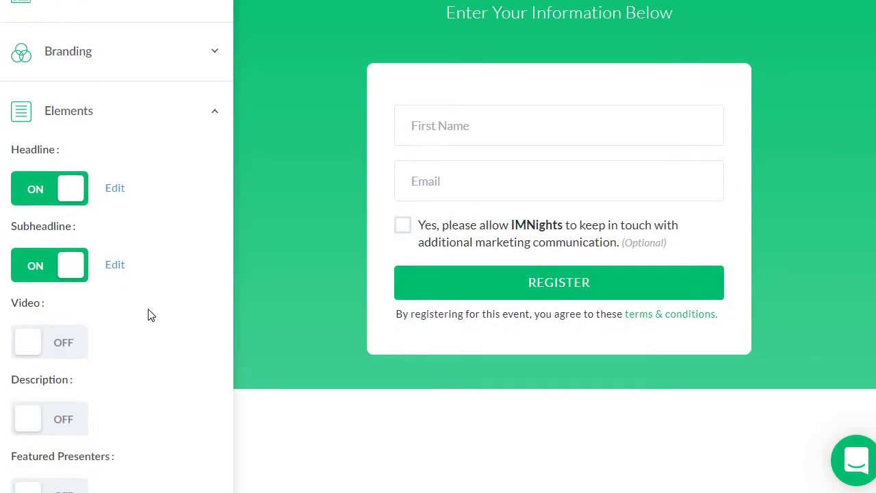
{"action": "scroll", "coordinate": [143, 329], "scroll_direction": "down", "scroll_amount": 2}
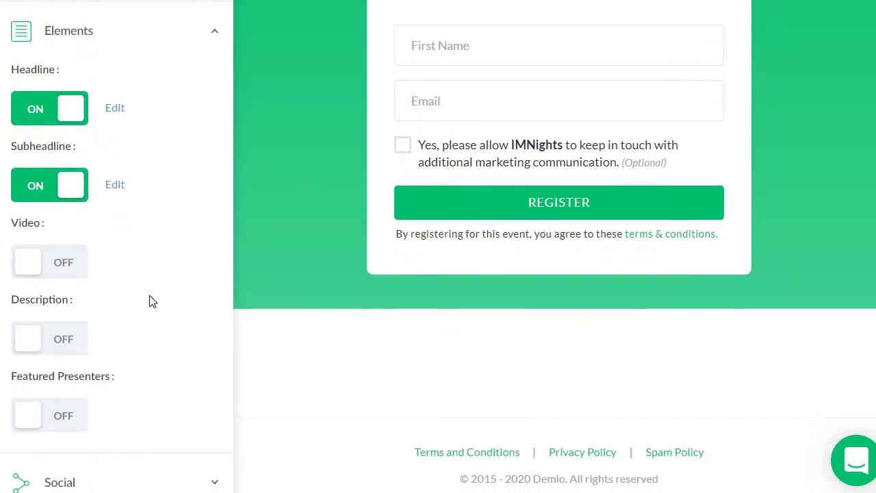
{"action": "left_click", "coordinate": [62, 481]}
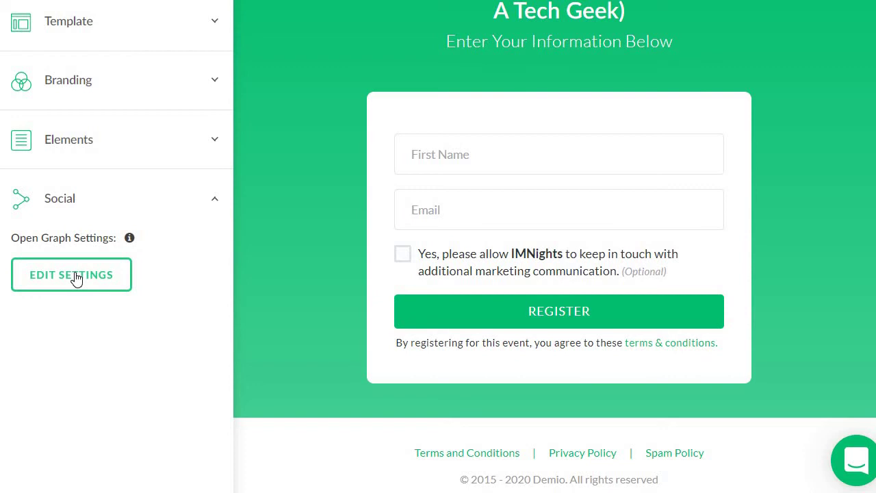
{"action": "left_click", "coordinate": [76, 276]}
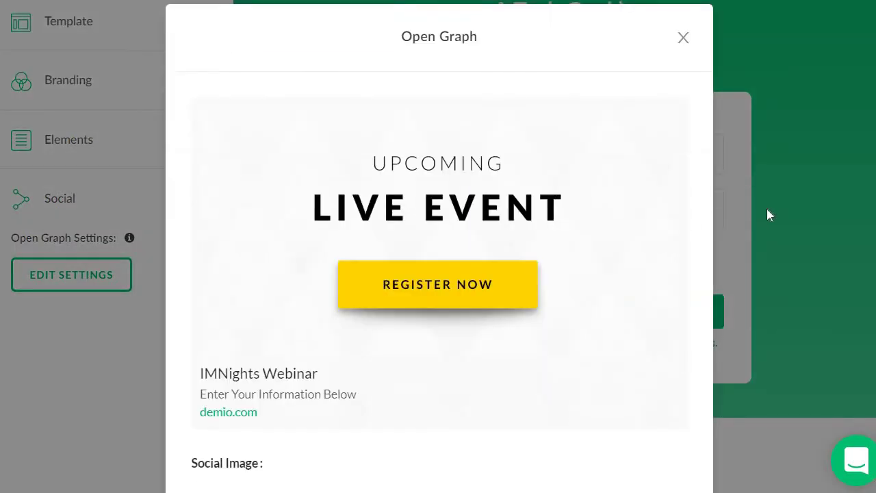
{"action": "scroll", "coordinate": [729, 169], "scroll_direction": "down", "scroll_amount": 6}
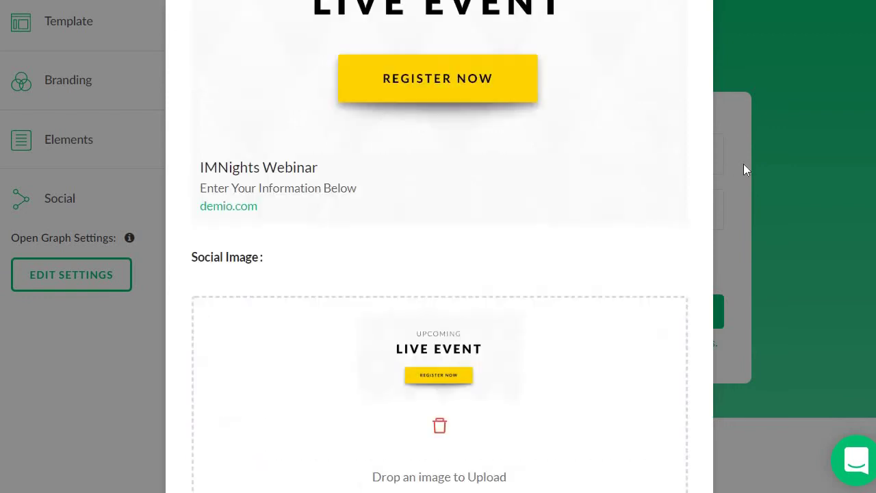
{"action": "scroll", "coordinate": [442, 165], "scroll_direction": "down", "scroll_amount": 3}
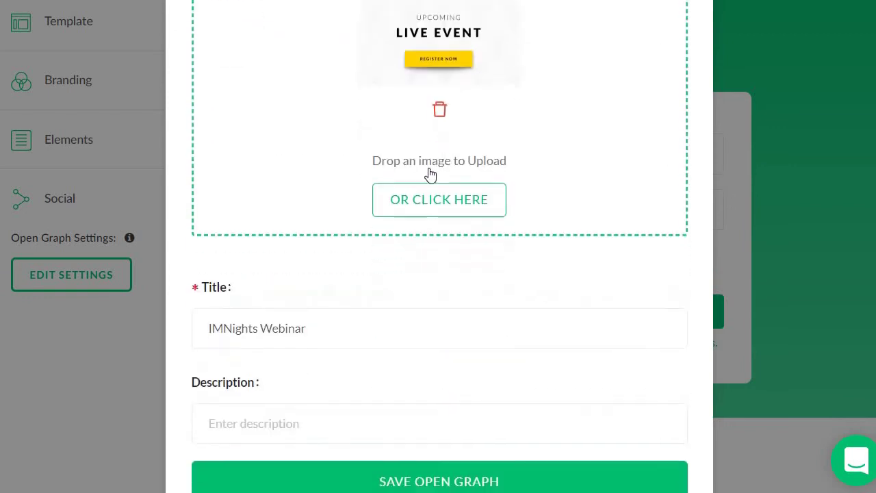
{"action": "scroll", "coordinate": [384, 362], "scroll_direction": "up", "scroll_amount": 3}
{"action": "scroll", "coordinate": [518, 346], "scroll_direction": "up", "scroll_amount": 6}
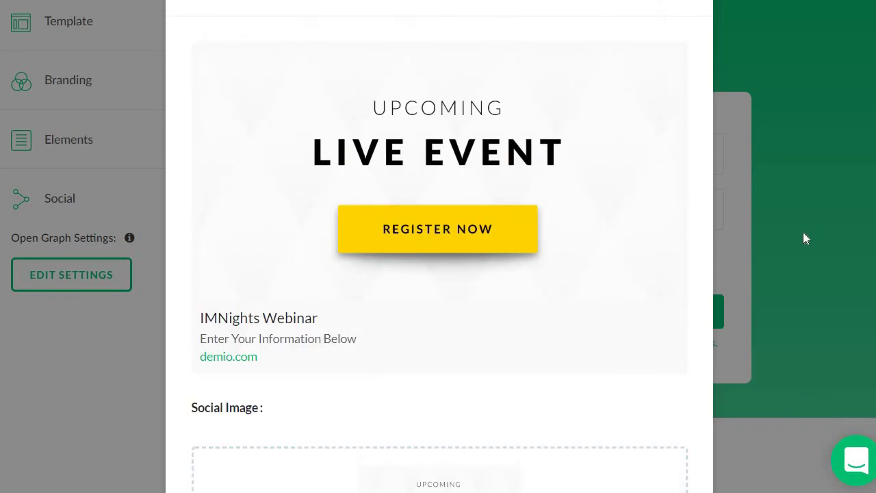
{"action": "scroll", "coordinate": [801, 234], "scroll_direction": "up", "scroll_amount": 2}
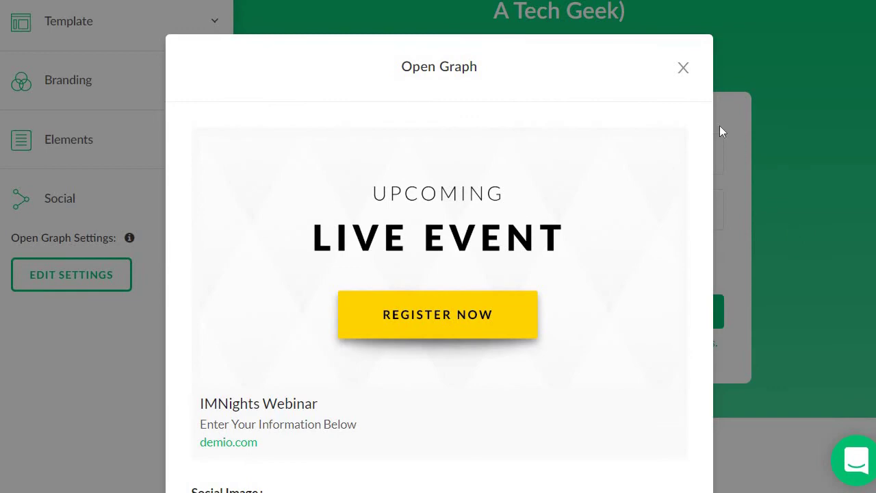
Close the Open Graph settings and save the customized registration page
{"action": "left_click", "coordinate": [684, 70]}
{"action": "scroll", "coordinate": [809, 251], "scroll_direction": "up", "scroll_amount": 2}
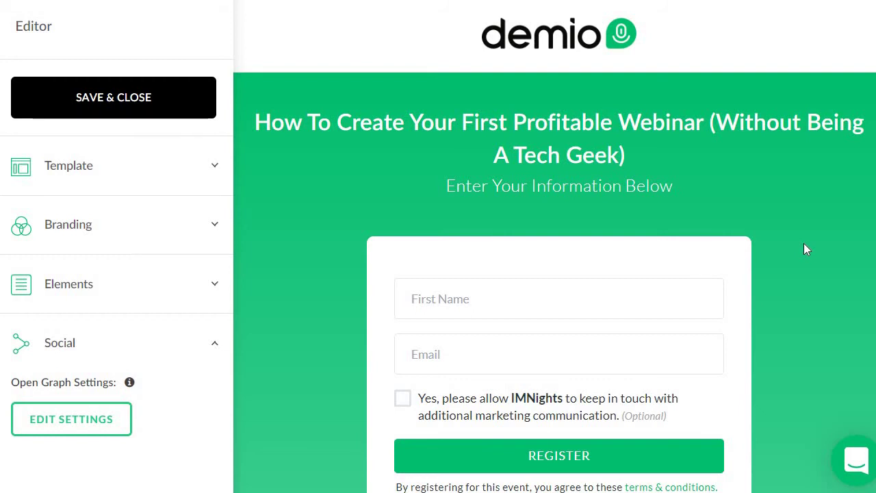
{"action": "left_click", "coordinate": [141, 102]}
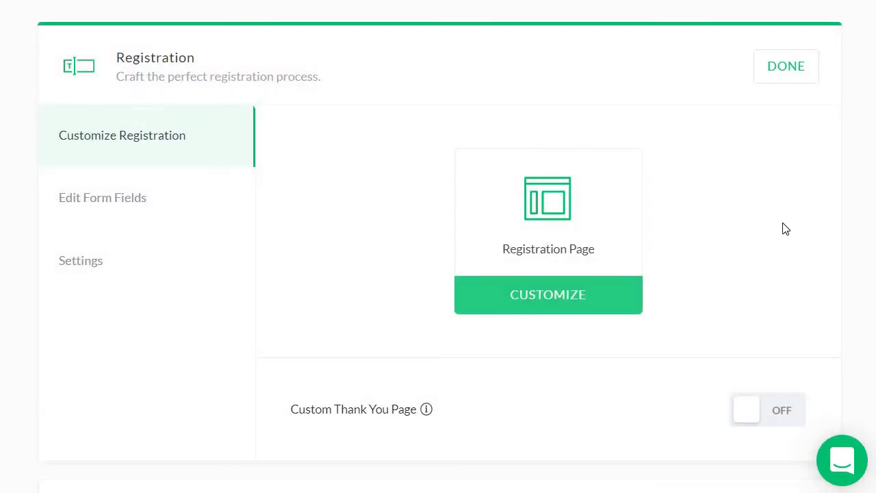
Review the registration form fields, the session visibility and limit settings, and the event's automatic email notifications
{"action": "left_click", "coordinate": [134, 201]}
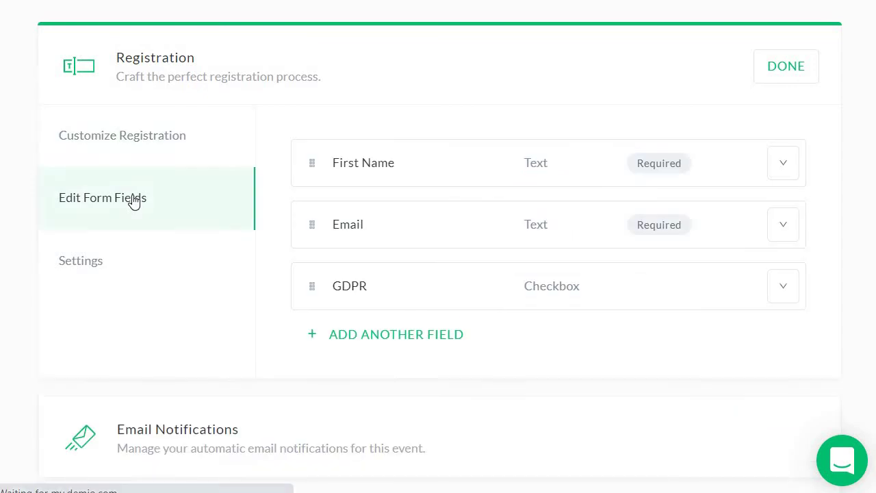
{"action": "left_click", "coordinate": [107, 276]}
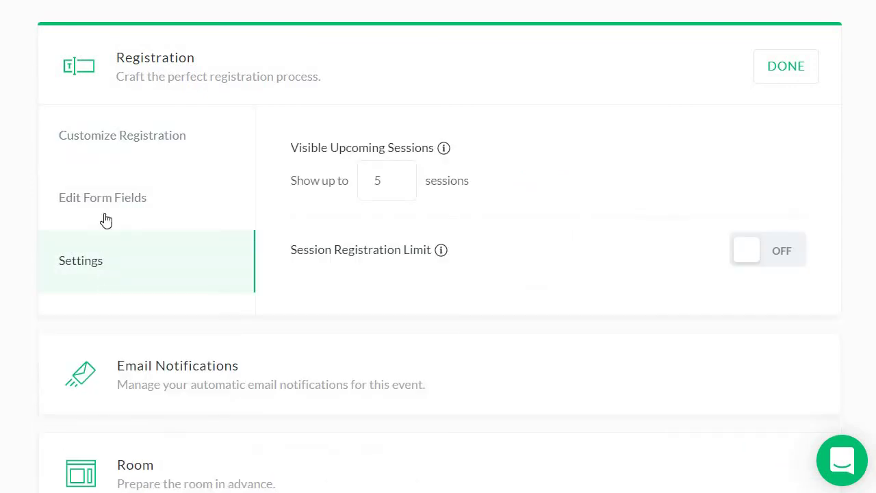
{"action": "left_click", "coordinate": [784, 72]}
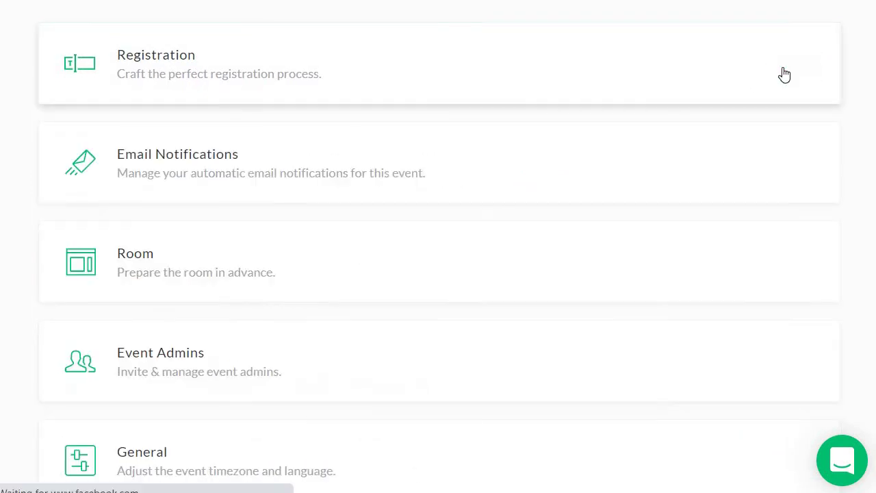
{"action": "left_click", "coordinate": [541, 187]}
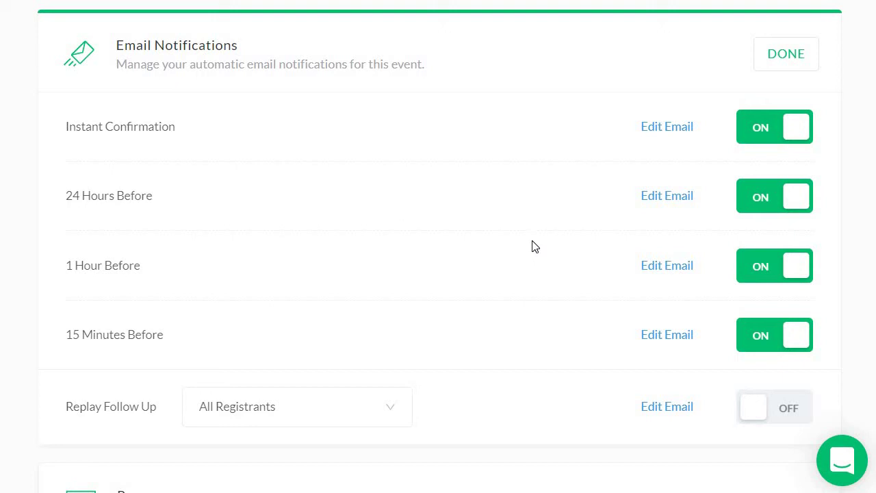
{"action": "left_click", "coordinate": [781, 63]}
Open the Room section and examine the poll and handout forms for adding a resource
{"action": "left_click", "coordinate": [573, 149]}
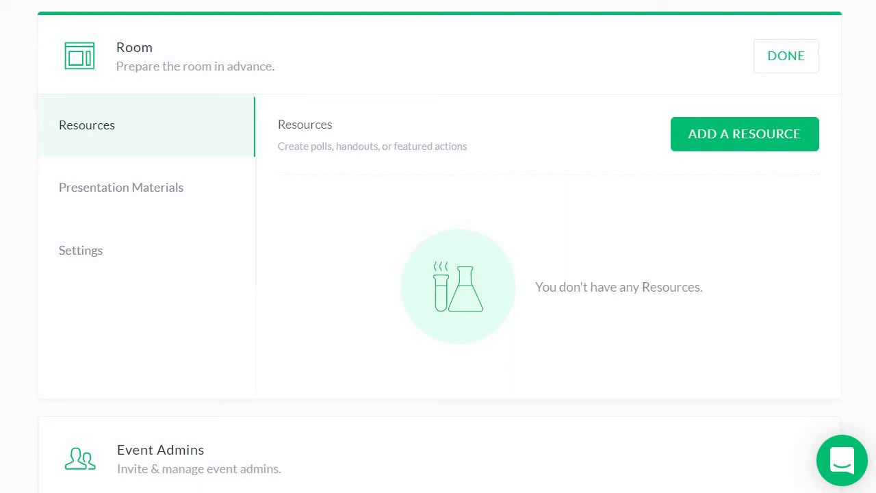
{"action": "left_click", "coordinate": [767, 145]}
{"action": "scroll", "coordinate": [712, 173], "scroll_direction": "down", "scroll_amount": 1}
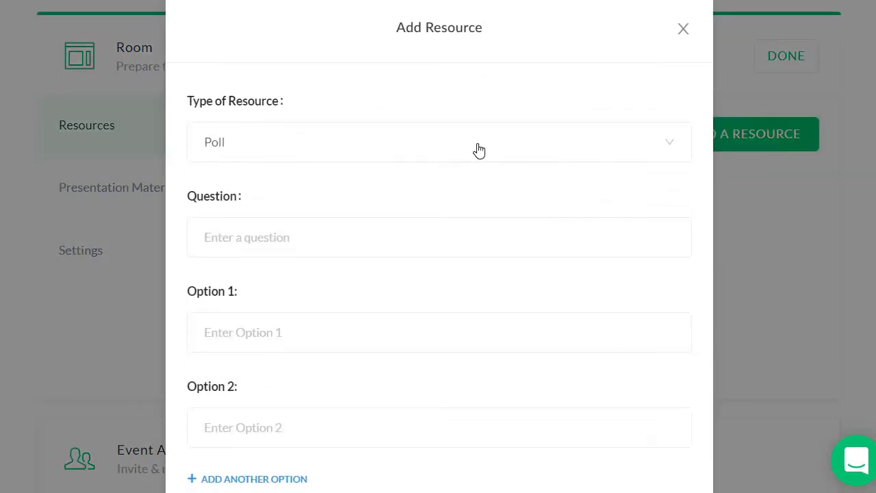
{"action": "left_click", "coordinate": [479, 147]}
{"action": "left_click", "coordinate": [521, 150]}
{"action": "left_click", "coordinate": [365, 226]}
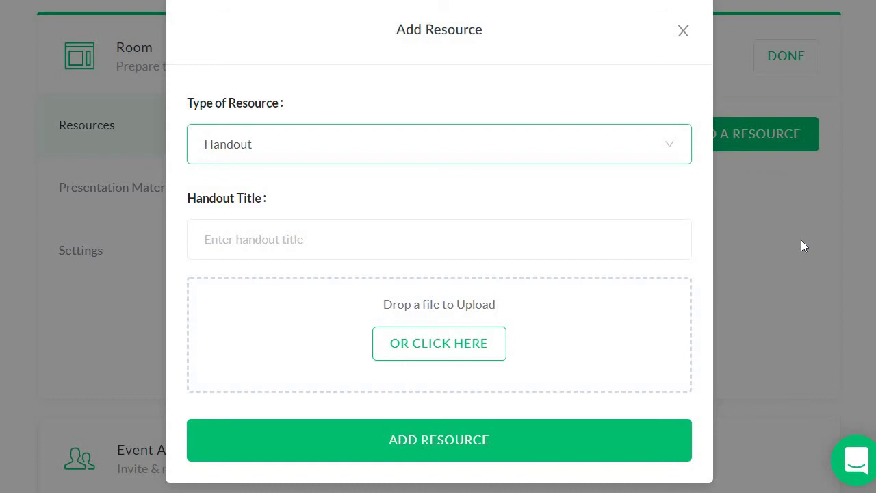
Examine the Featured Action resource's title, link URL, button text and preview image fields, and close the form without adding a resource
{"action": "left_click", "coordinate": [530, 151]}
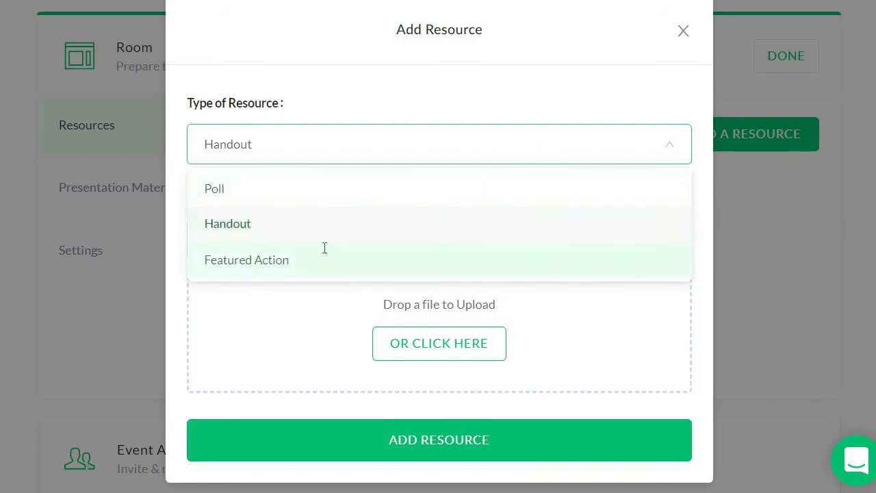
{"action": "left_click", "coordinate": [324, 258]}
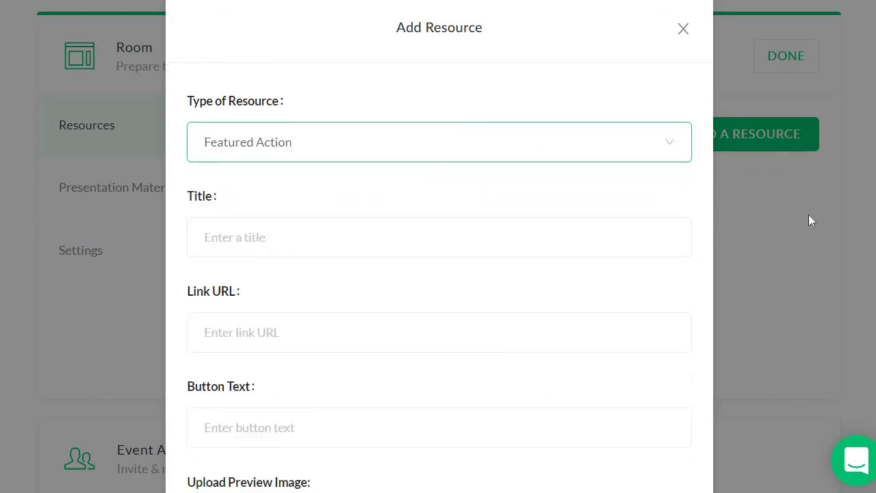
{"action": "scroll", "coordinate": [809, 215], "scroll_direction": "down", "scroll_amount": 2}
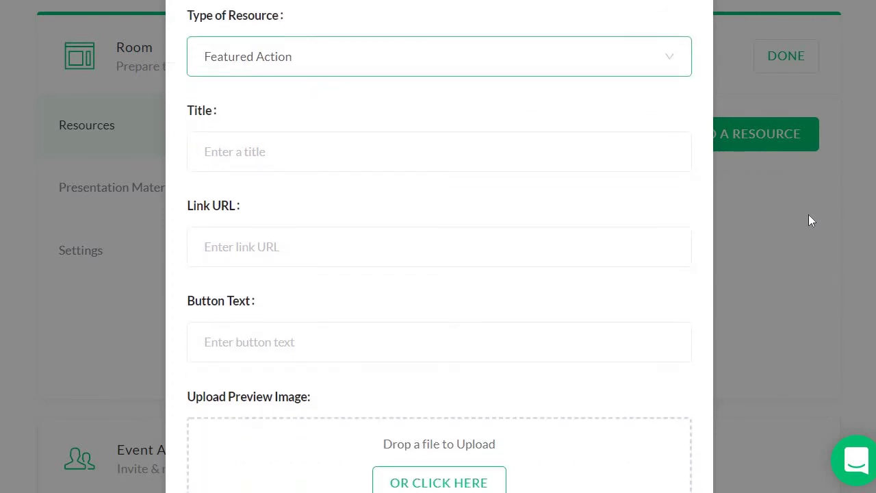
{"action": "left_click", "coordinate": [363, 246]}
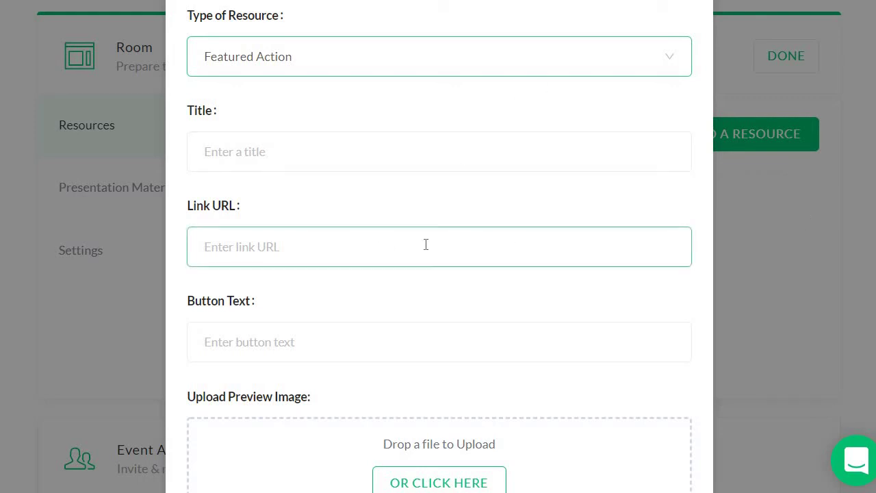
{"action": "left_click", "coordinate": [746, 264]}
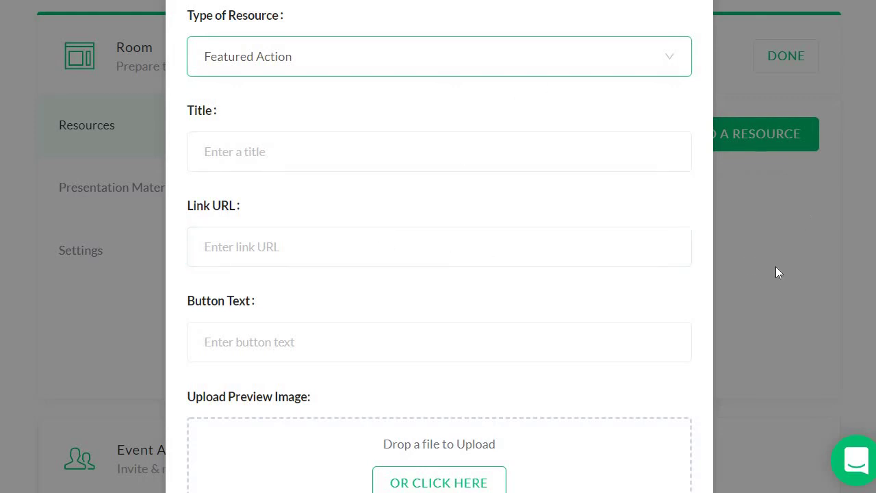
{"action": "left_click", "coordinate": [510, 358]}
{"action": "scroll", "coordinate": [758, 291], "scroll_direction": "down", "scroll_amount": 2}
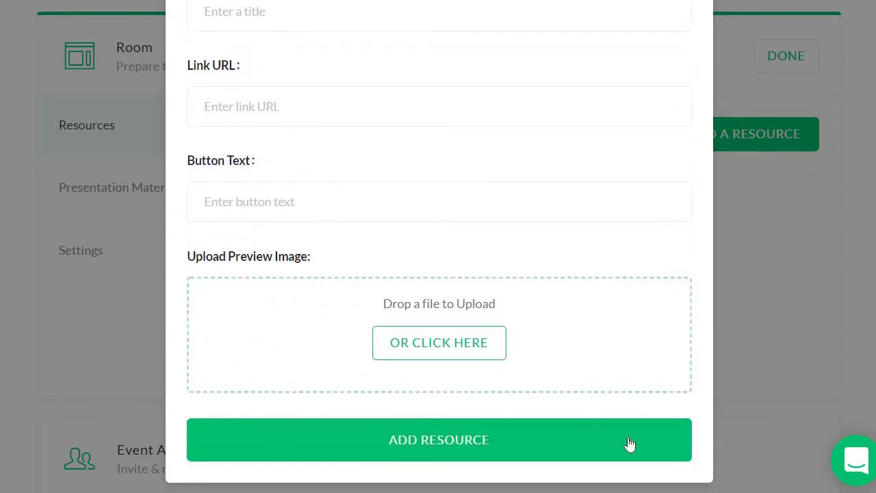
{"action": "scroll", "coordinate": [743, 267], "scroll_direction": "up", "scroll_amount": 5}
{"action": "left_click", "coordinate": [683, 115]}
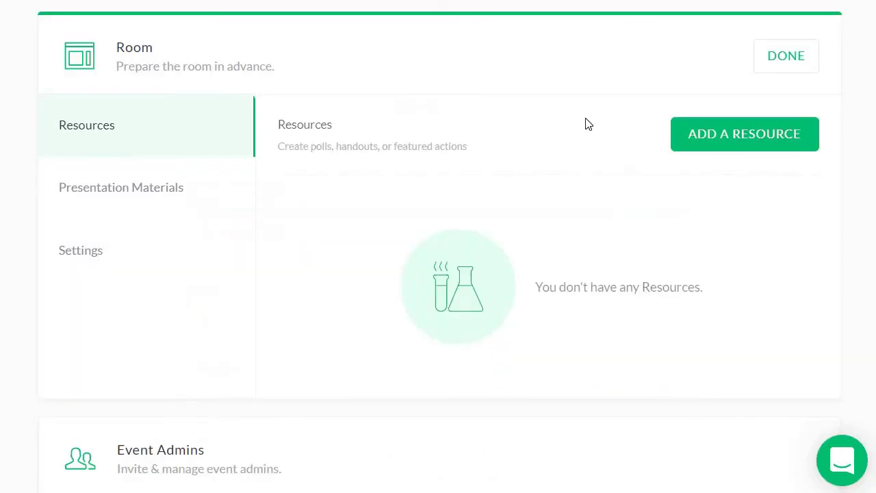
Examine the options for adding presentation materials and the room's chat preference and post-session redirect settings
{"action": "left_click", "coordinate": [141, 199]}
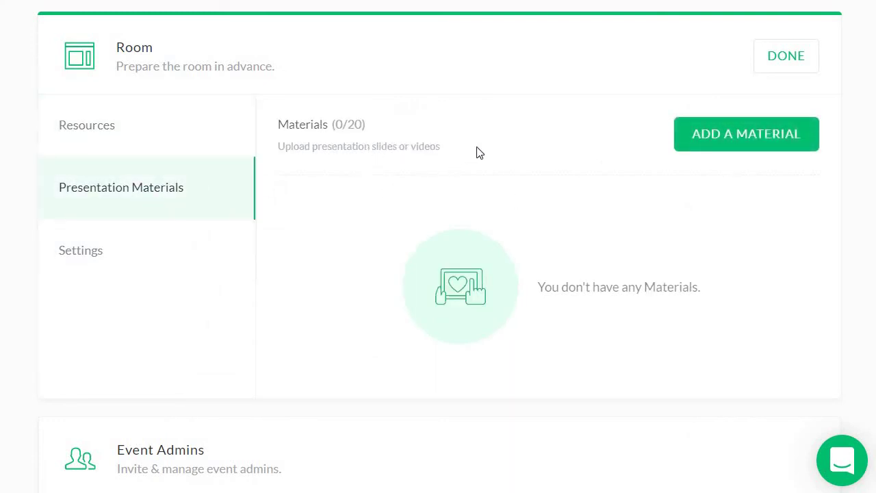
{"action": "left_click", "coordinate": [743, 136]}
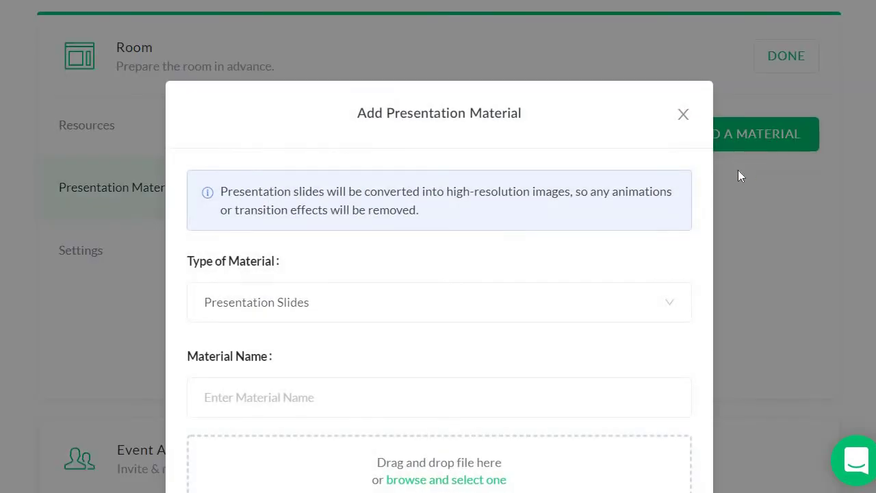
{"action": "left_click", "coordinate": [487, 230]}
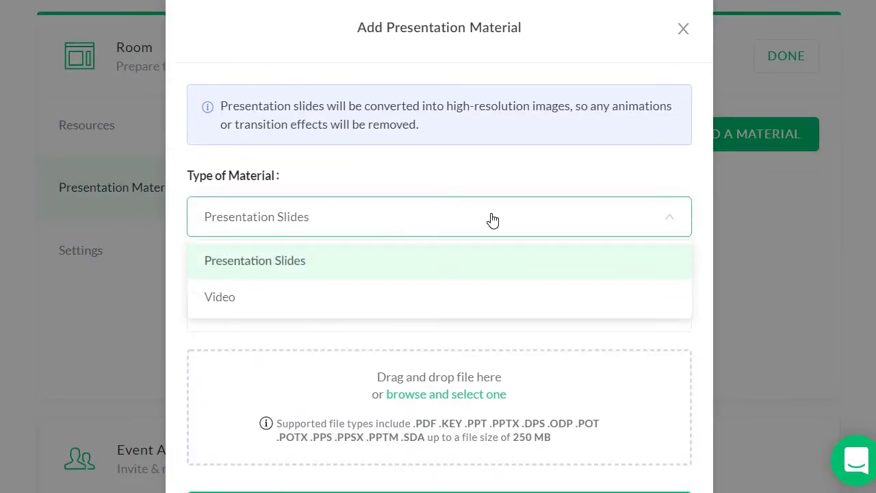
{"action": "left_click", "coordinate": [491, 219]}
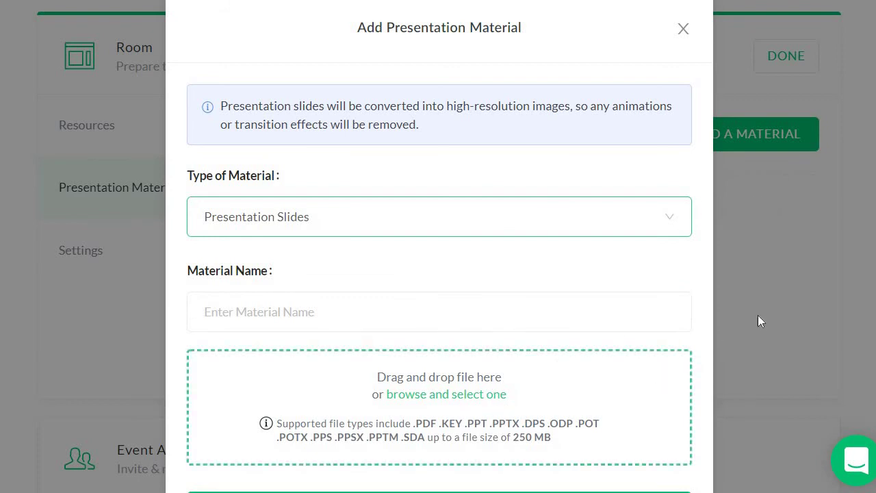
{"action": "scroll", "coordinate": [771, 311], "scroll_direction": "down", "scroll_amount": 2}
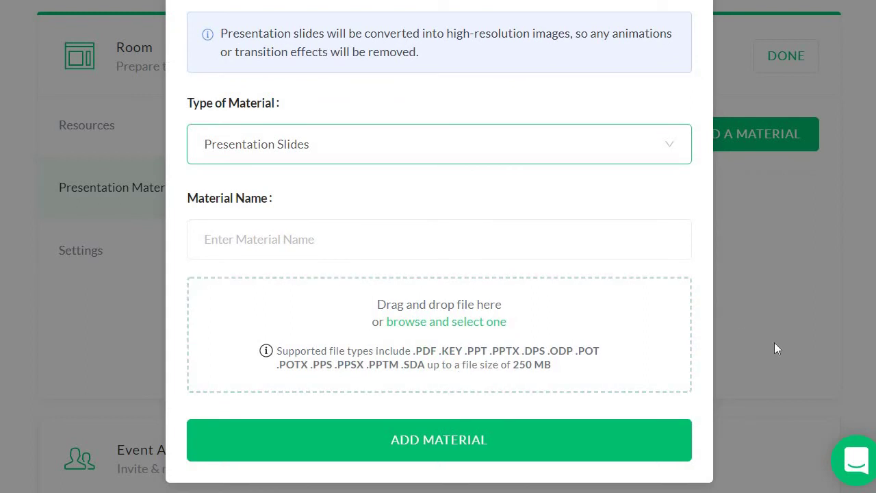
{"action": "scroll", "coordinate": [753, 133], "scroll_direction": "up", "scroll_amount": 2}
{"action": "left_click", "coordinate": [683, 115]}
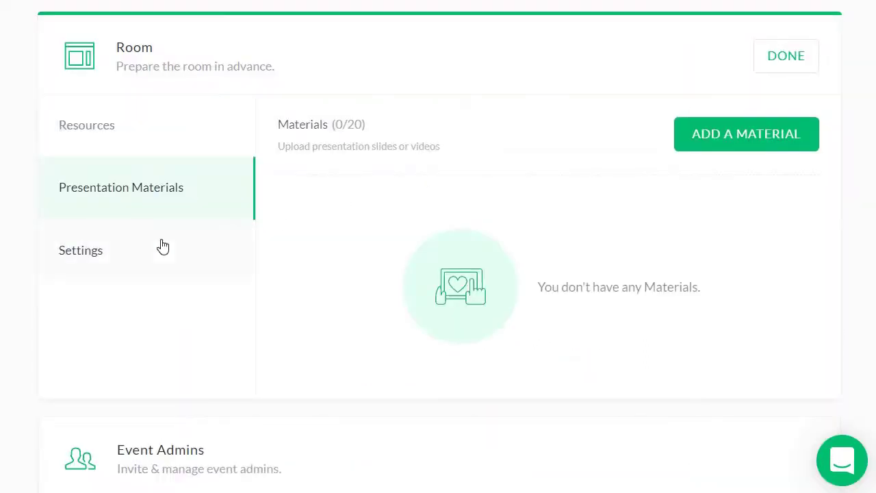
{"action": "left_click", "coordinate": [132, 260]}
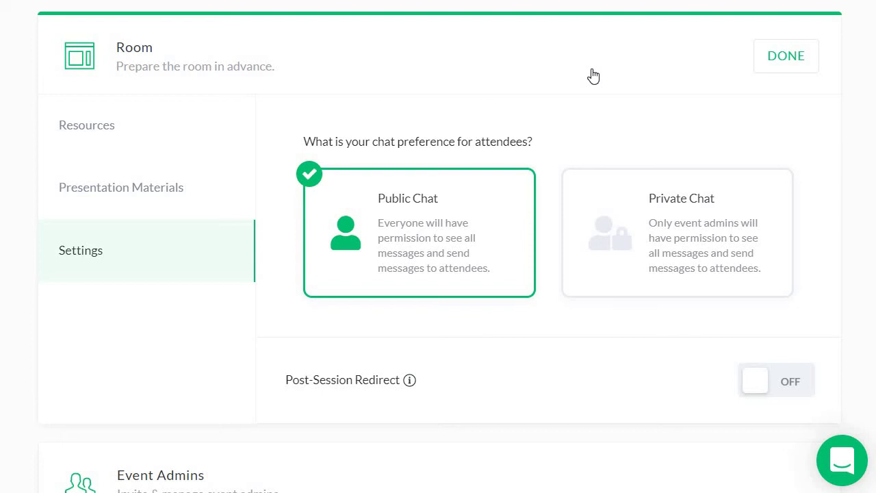
{"action": "left_click", "coordinate": [784, 63]}
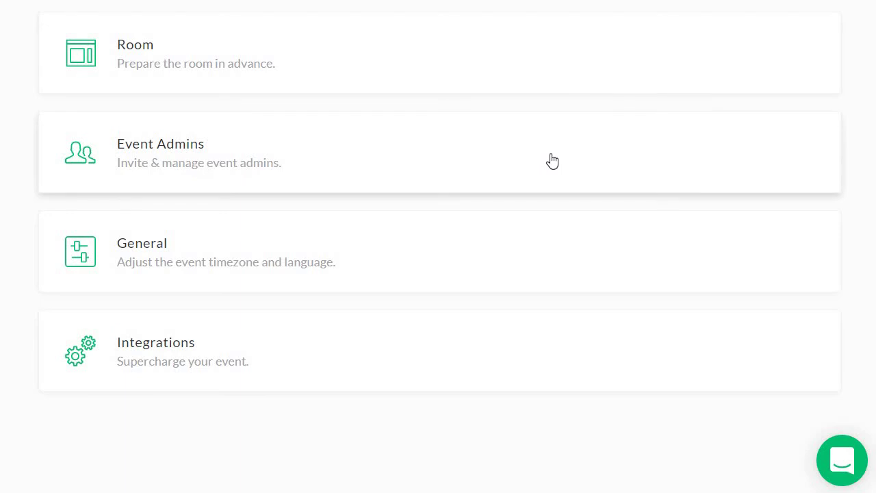
Review the event's general timezone and language settings and its integrations
{"action": "left_click", "coordinate": [529, 260]}
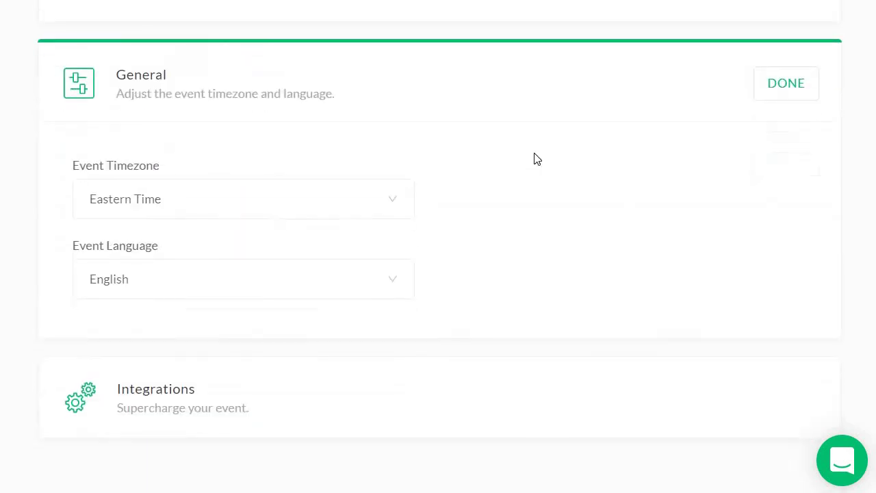
{"action": "left_click", "coordinate": [415, 78]}
{"action": "left_click", "coordinate": [403, 190]}
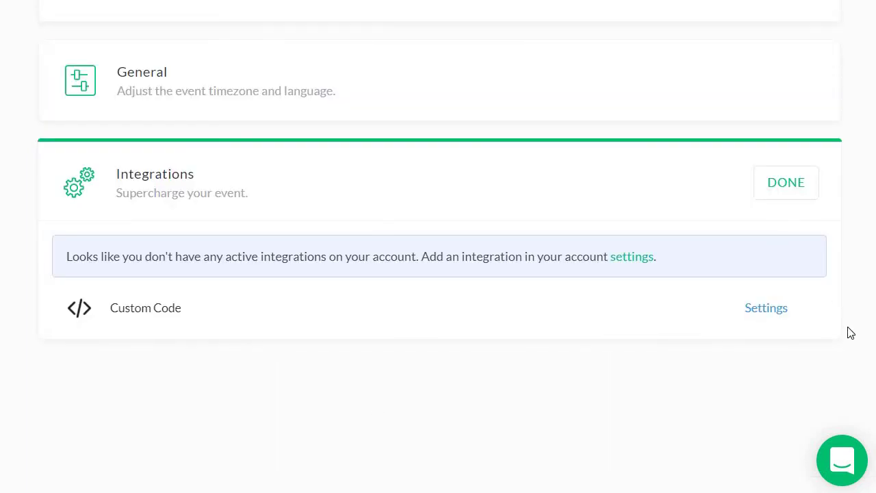
{"action": "left_click", "coordinate": [778, 191]}
View the event's sharing options, including the registration link and the social media sharing choices
{"action": "scroll", "coordinate": [749, 354], "scroll_direction": "up", "scroll_amount": 4}
{"action": "scroll", "coordinate": [749, 354], "scroll_direction": "up", "scroll_amount": 5}
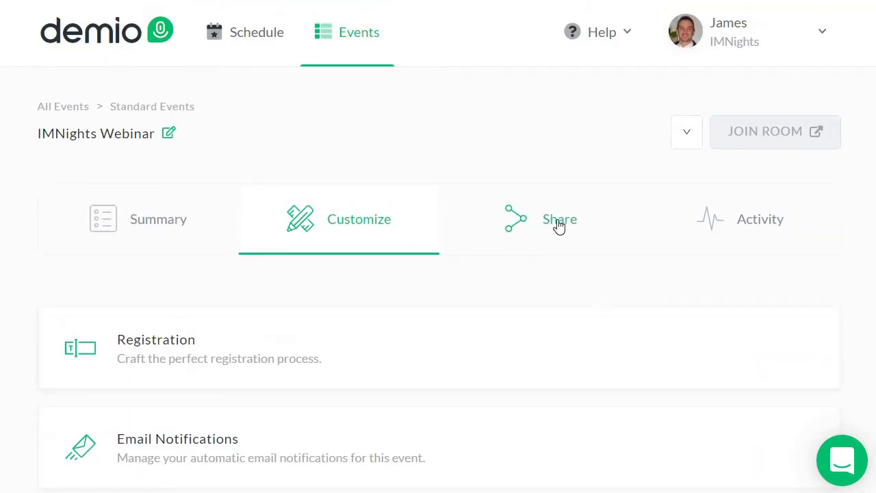
{"action": "left_click", "coordinate": [557, 226]}
{"action": "scroll", "coordinate": [568, 116], "scroll_direction": "down", "scroll_amount": 3}
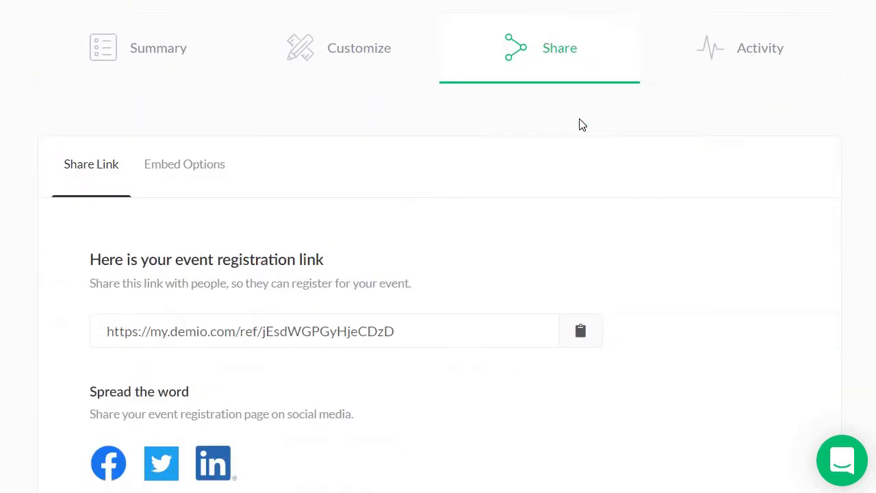
{"action": "scroll", "coordinate": [715, 158], "scroll_direction": "down", "scroll_amount": 1}
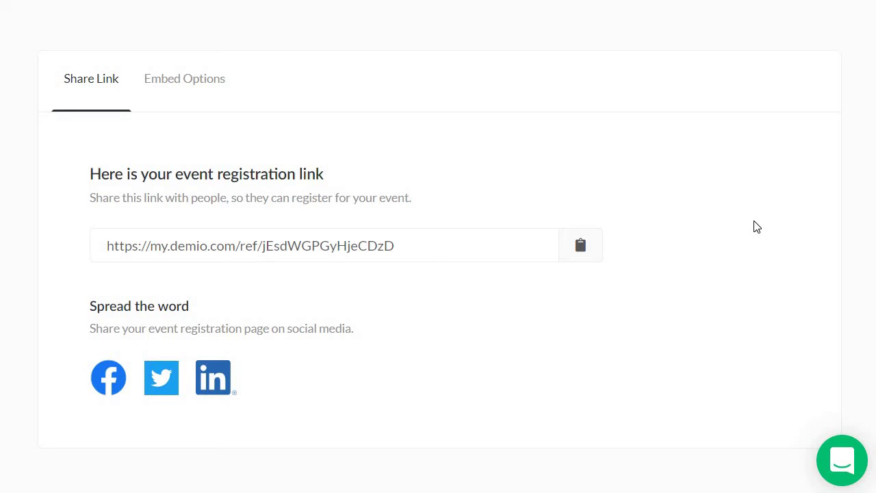
Start a new Automated event and name it "Automated Webinar"
{"action": "scroll", "coordinate": [705, 250], "scroll_direction": "up", "scroll_amount": 4}
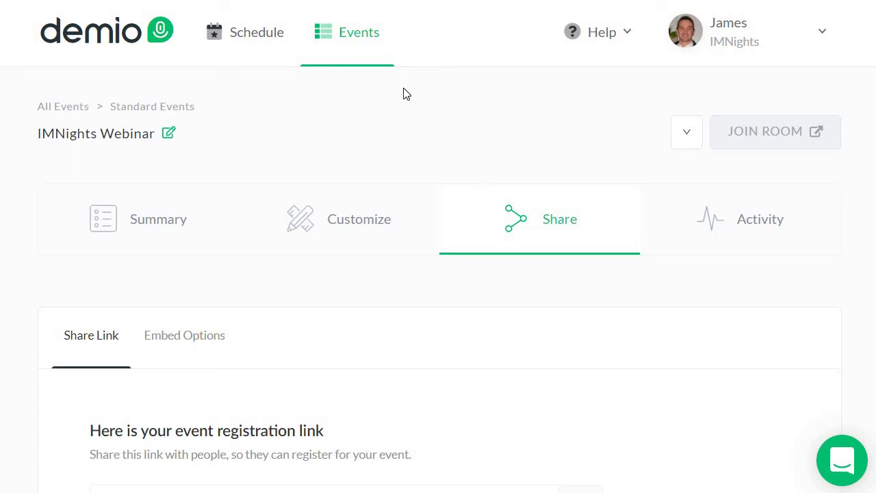
{"action": "left_click", "coordinate": [360, 40]}
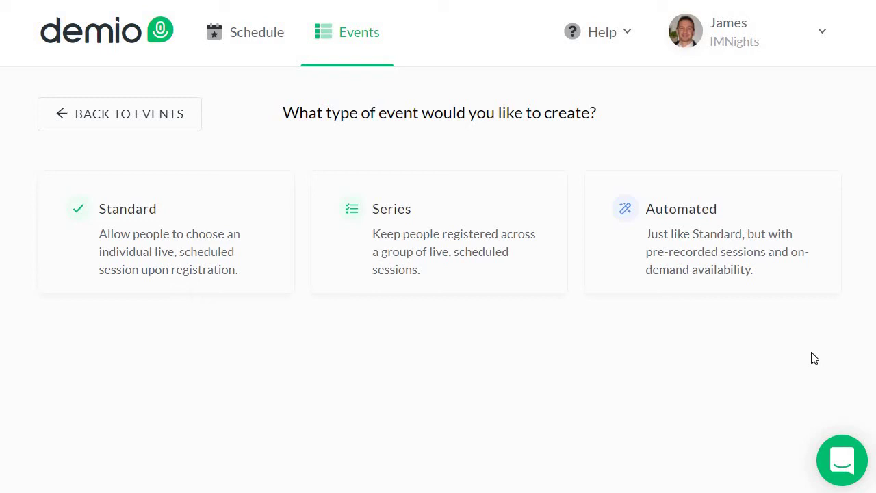
{"action": "left_click", "coordinate": [819, 275]}
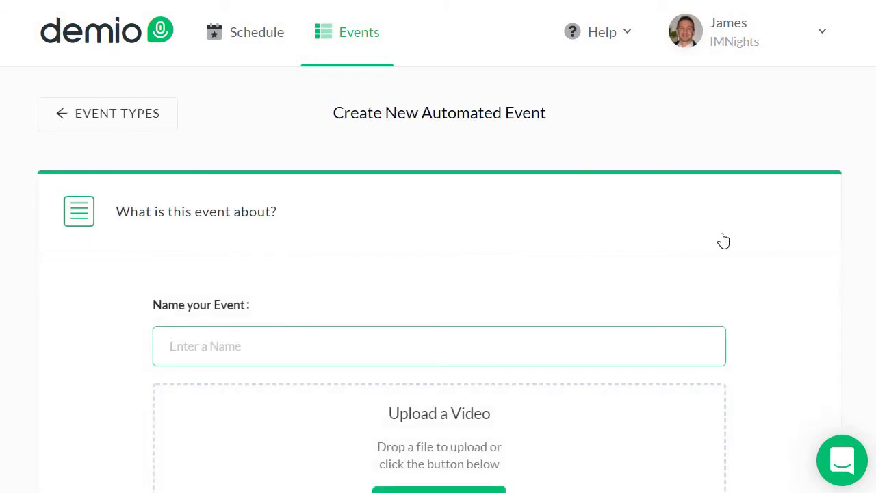
{"action": "type", "text": "Automated Webinar"}
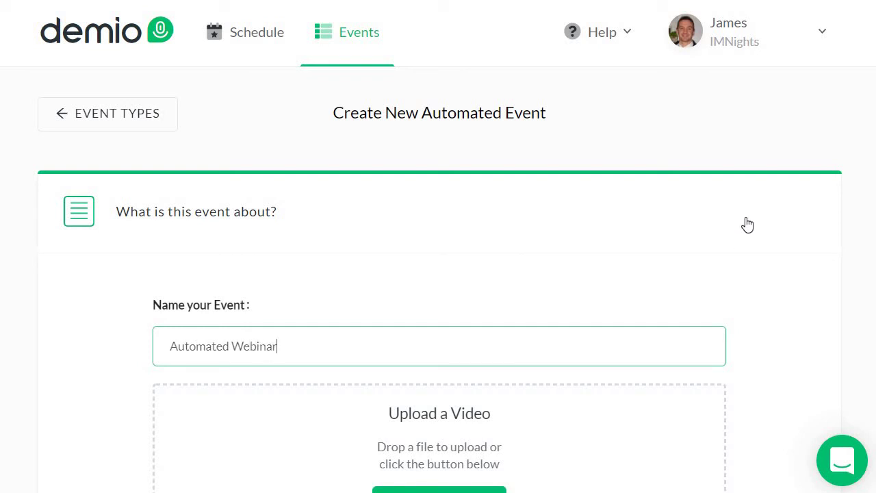
Use Demio Video.wmv from the video library as the event's recording and create the event
{"action": "scroll", "coordinate": [753, 218], "scroll_direction": "down", "scroll_amount": 3}
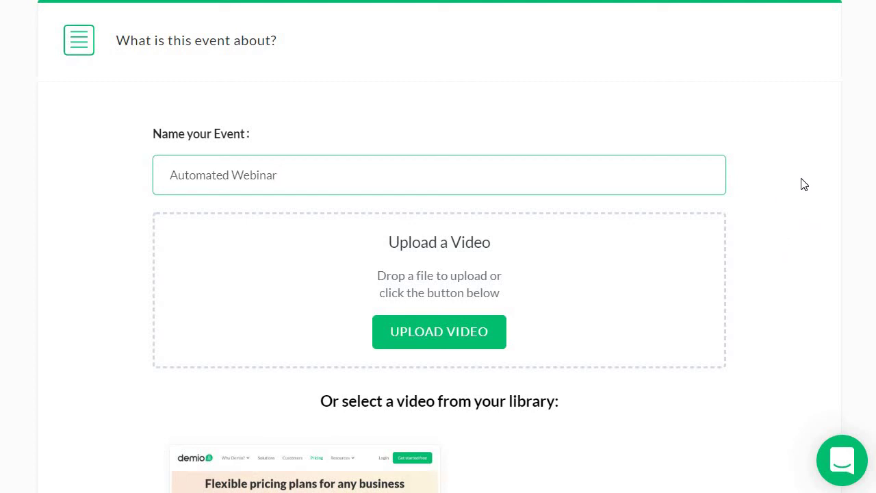
{"action": "scroll", "coordinate": [803, 182], "scroll_direction": "down", "scroll_amount": 5}
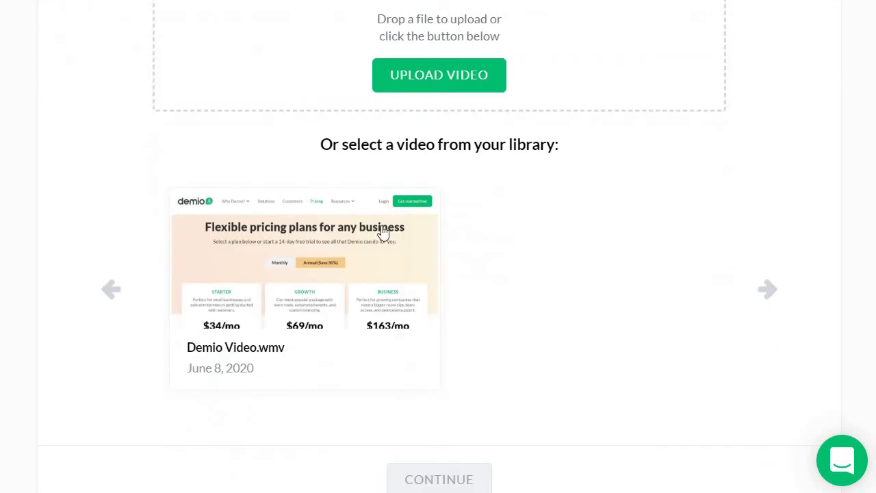
{"action": "left_click", "coordinate": [322, 254]}
{"action": "scroll", "coordinate": [647, 248], "scroll_direction": "up", "scroll_amount": 6}
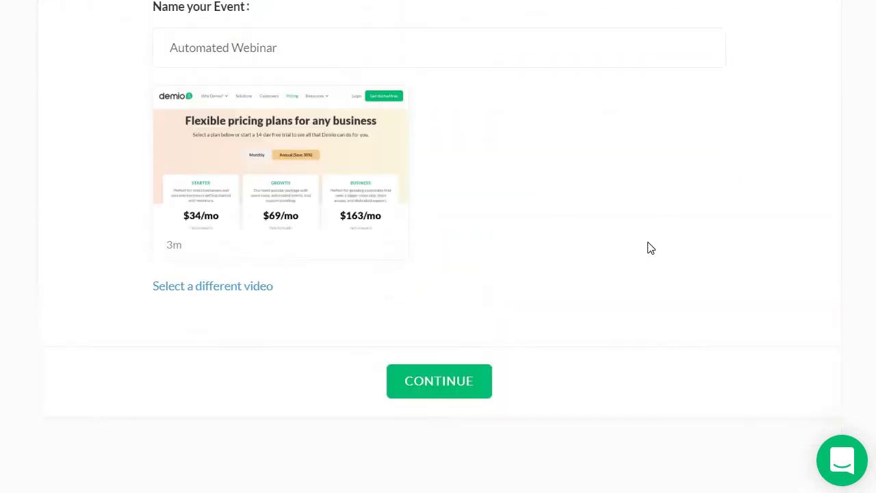
{"action": "scroll", "coordinate": [663, 241], "scroll_direction": "down", "scroll_amount": 5}
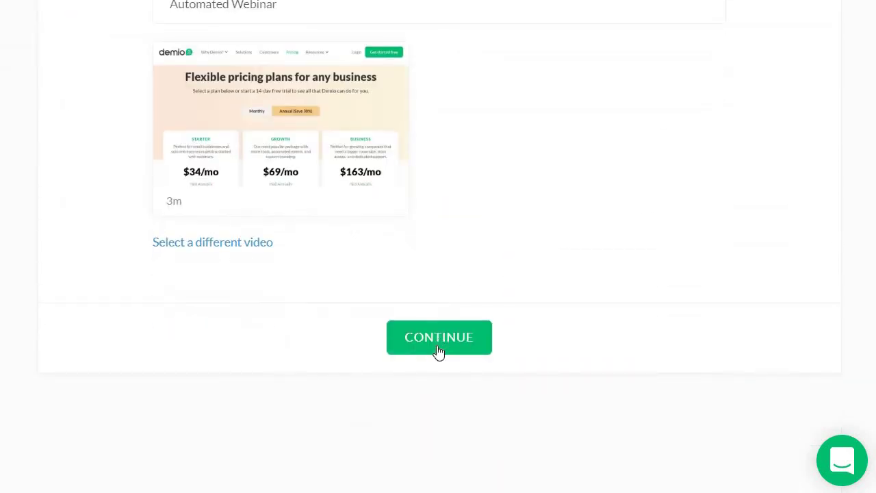
{"action": "left_click", "coordinate": [440, 351]}
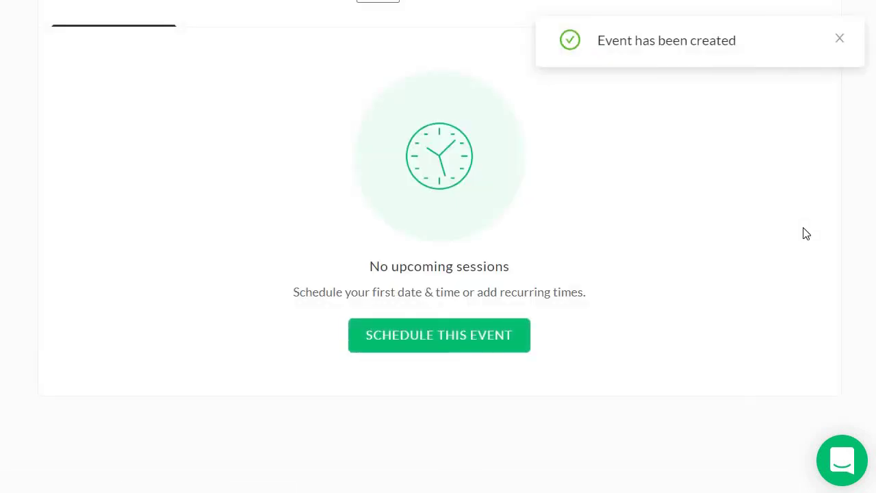
Begin scheduling the automated event's upcoming sessions with the Recurring Times option
{"action": "scroll", "coordinate": [802, 233], "scroll_direction": "up", "scroll_amount": 5}
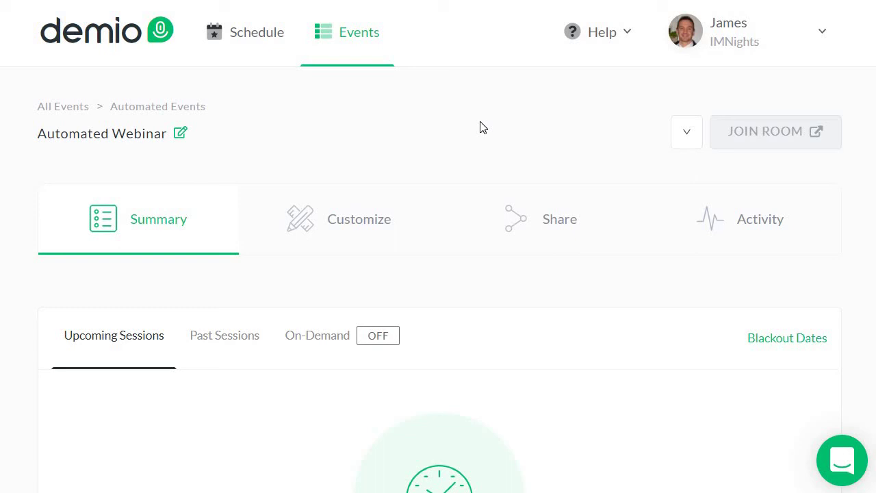
{"action": "scroll", "coordinate": [483, 128], "scroll_direction": "down", "scroll_amount": 4}
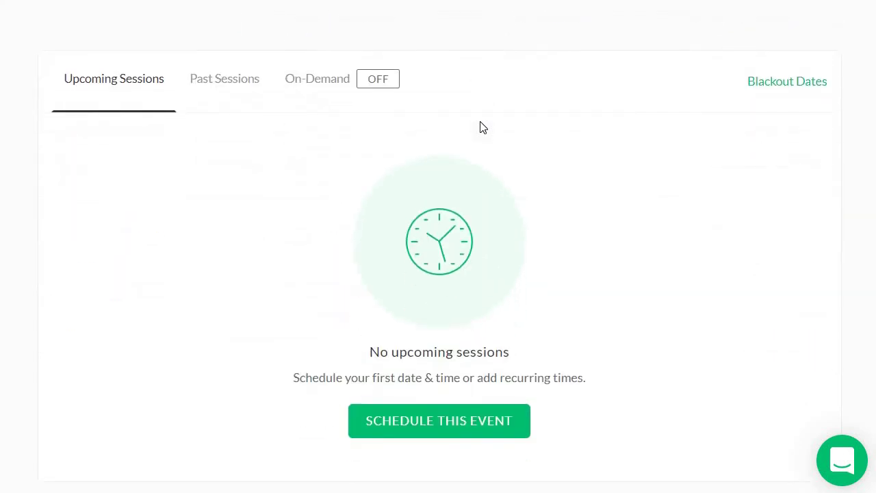
{"action": "left_click", "coordinate": [437, 432]}
{"action": "left_click", "coordinate": [562, 239]}
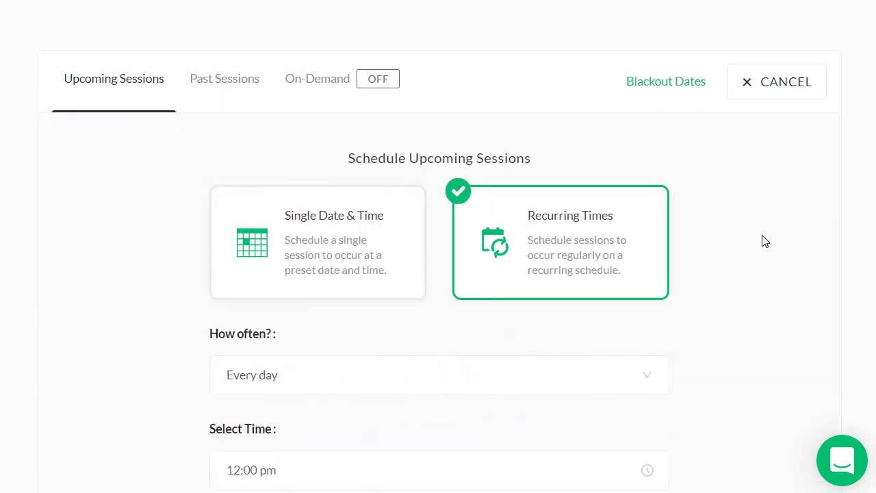
{"action": "scroll", "coordinate": [740, 200], "scroll_direction": "down", "scroll_amount": 3}
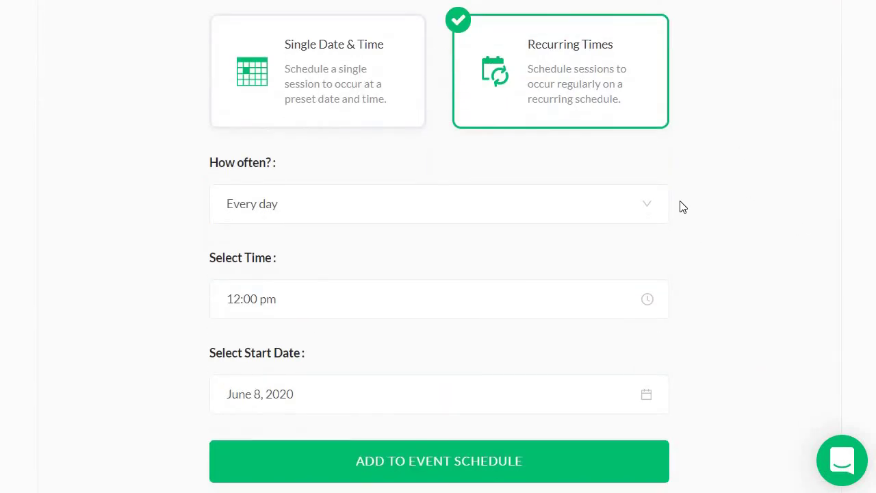
{"action": "left_click", "coordinate": [455, 283]}
{"action": "scroll", "coordinate": [766, 294], "scroll_direction": "up", "scroll_amount": 4}
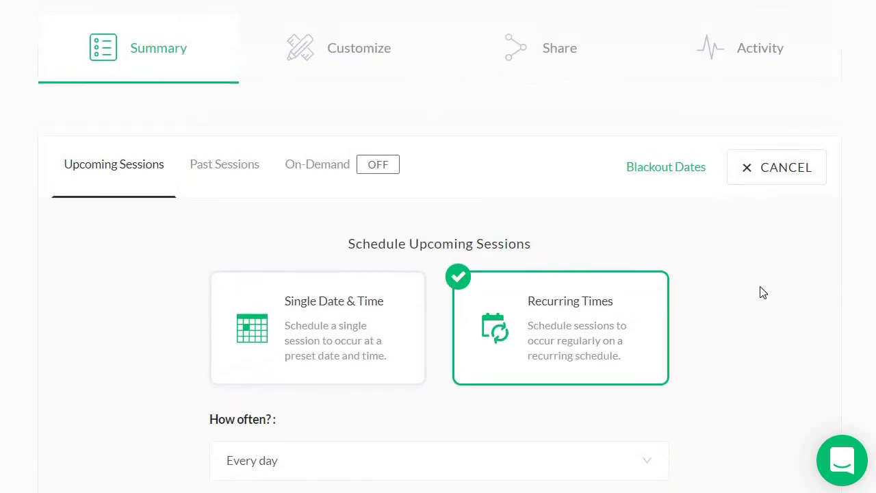
Black out every Sunday and every Saturday for the event's sessions and confirm the blackout dates
{"action": "left_click", "coordinate": [663, 170]}
{"action": "scroll", "coordinate": [657, 164], "scroll_direction": "down", "scroll_amount": 2}
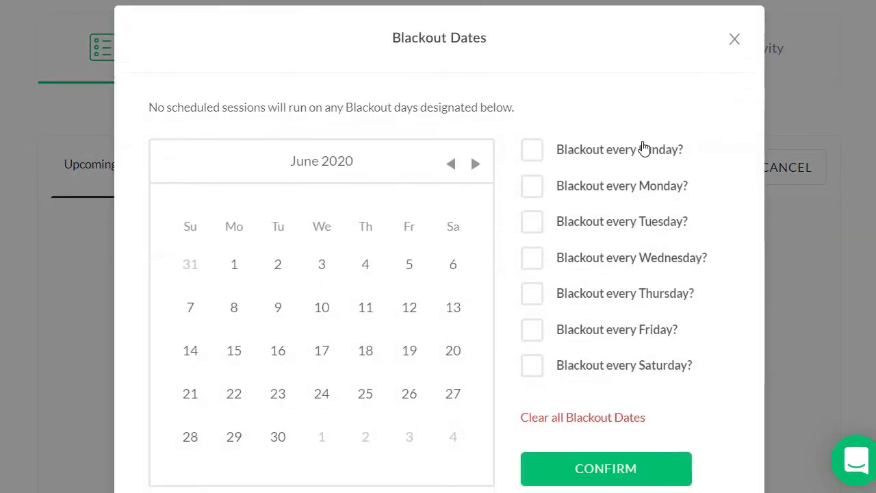
{"action": "left_click", "coordinate": [536, 143]}
{"action": "left_click", "coordinate": [538, 359]}
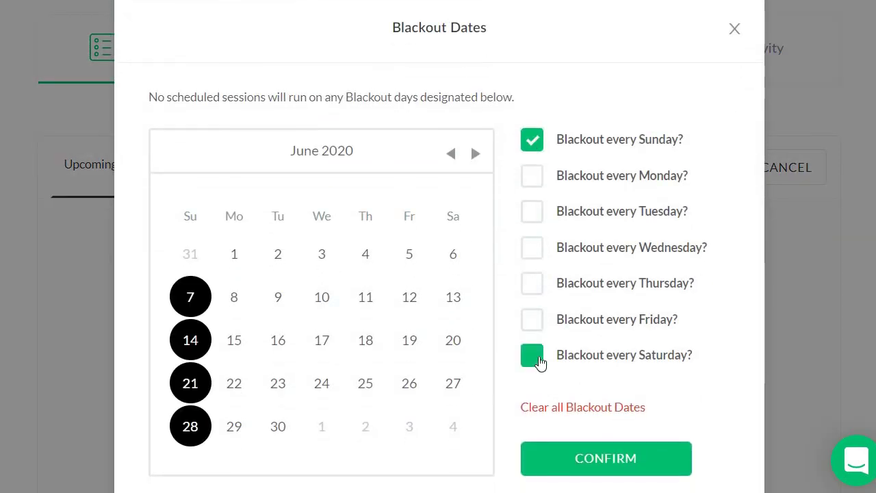
{"action": "left_click", "coordinate": [647, 467]}
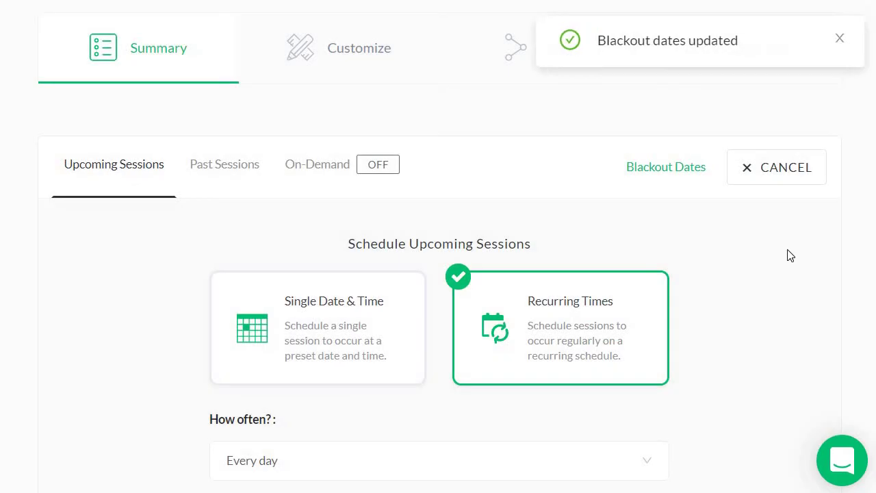
Add recurring sessions every day at 12:00 pm, starting June 8, 2020, to the event schedule
{"action": "scroll", "coordinate": [789, 254], "scroll_direction": "down", "scroll_amount": 4}
{"action": "scroll", "coordinate": [784, 256], "scroll_direction": "down", "scroll_amount": 2}
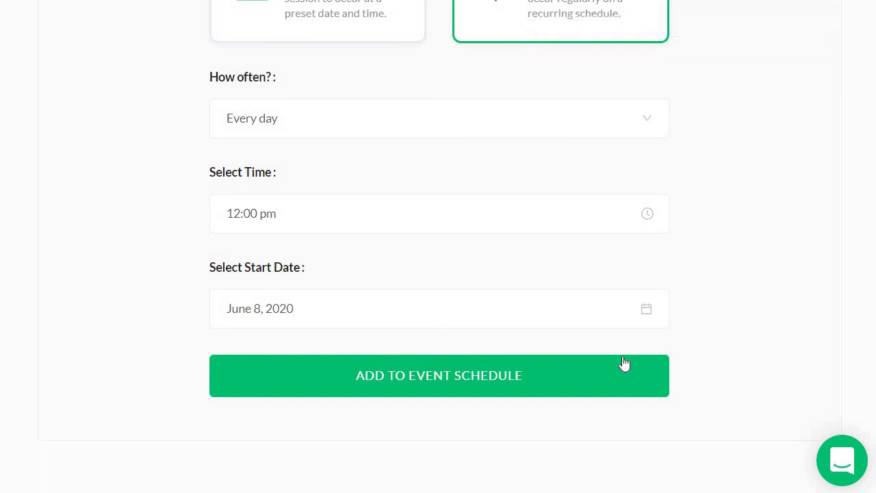
{"action": "left_click", "coordinate": [595, 382]}
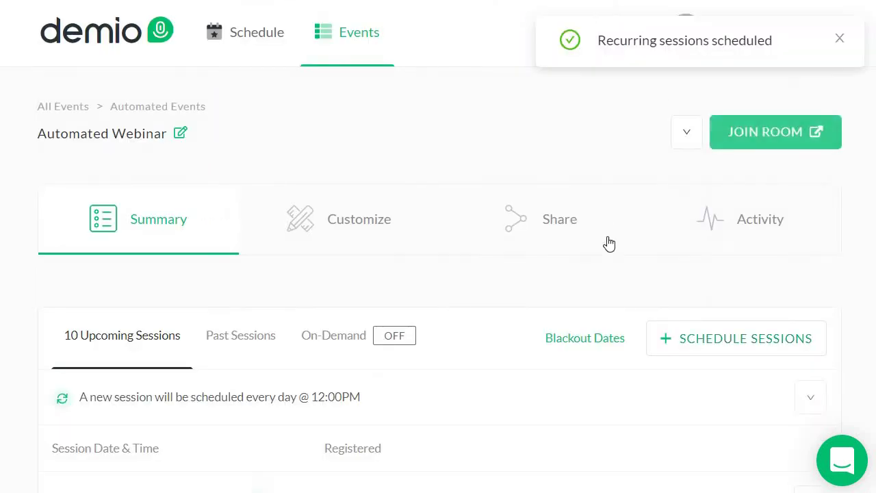
Turn on On-Demand availability for the automated event
{"action": "scroll", "coordinate": [558, 177], "scroll_direction": "down", "scroll_amount": 1}
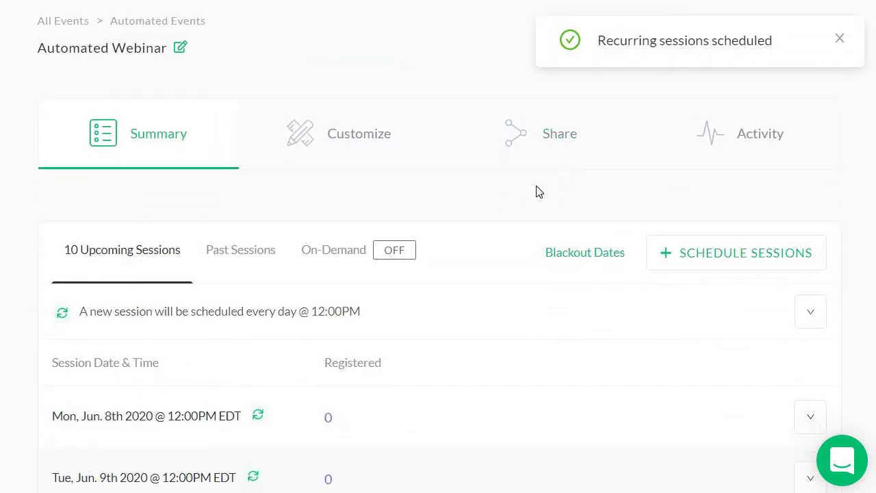
{"action": "scroll", "coordinate": [525, 167], "scroll_direction": "down", "scroll_amount": 1}
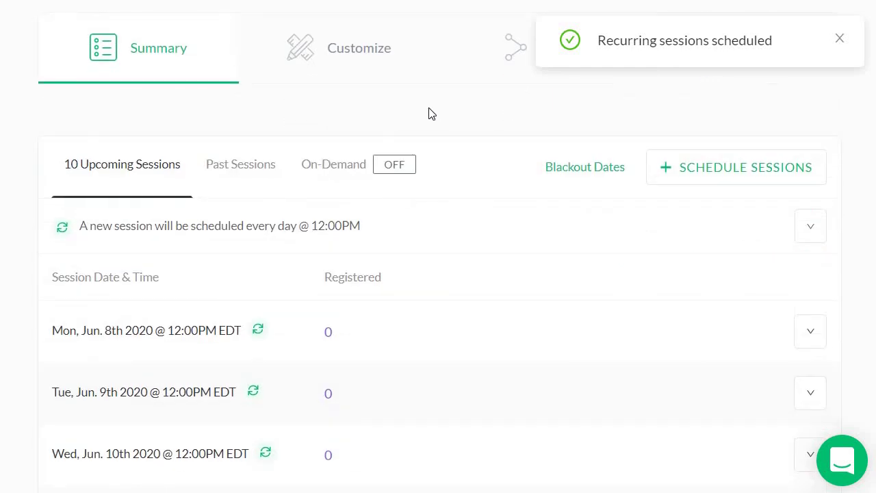
{"action": "left_click", "coordinate": [343, 173]}
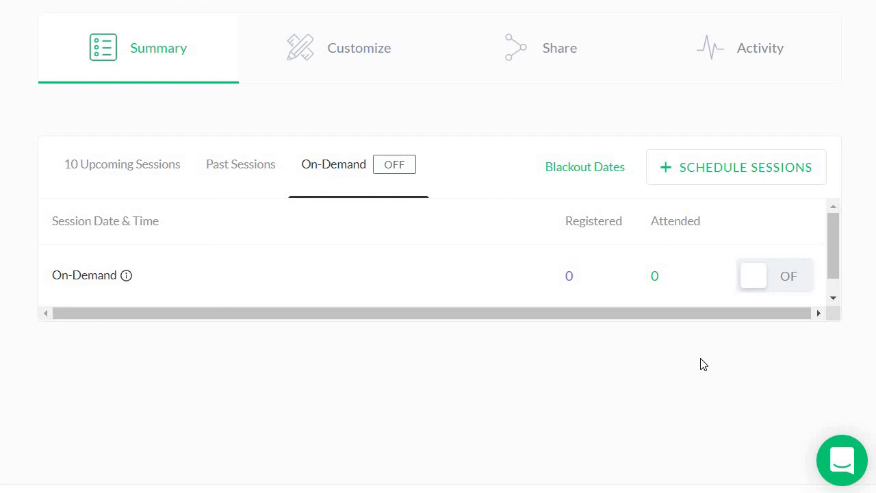
{"action": "left_click", "coordinate": [792, 277]}
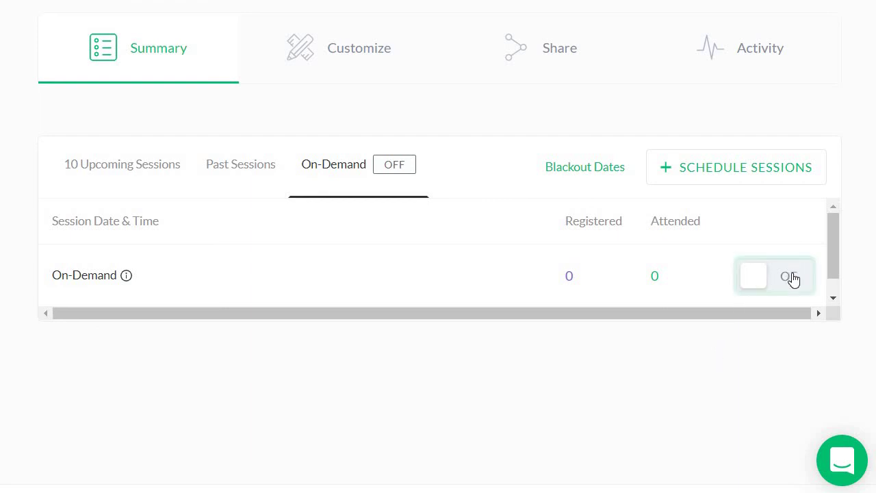
Review the list of upcoming recurring sessions and the event's On-Demand session entry
{"action": "left_click", "coordinate": [113, 172]}
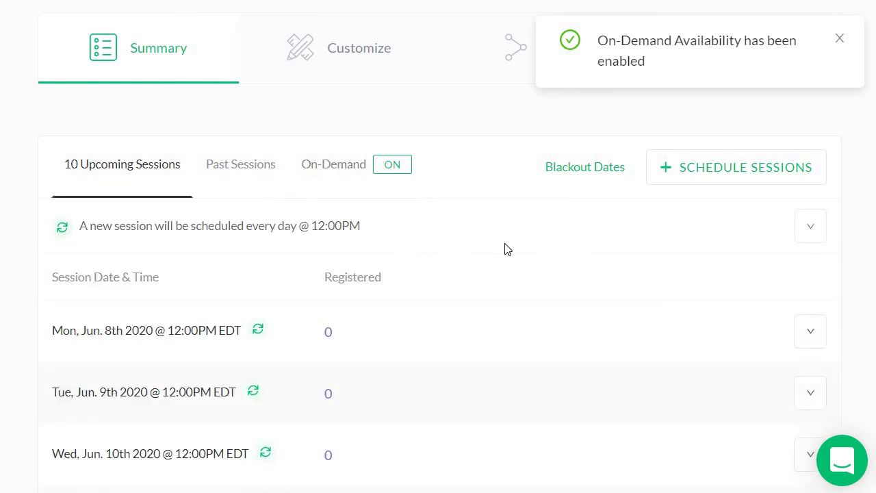
{"action": "scroll", "coordinate": [503, 248], "scroll_direction": "up", "scroll_amount": 2}
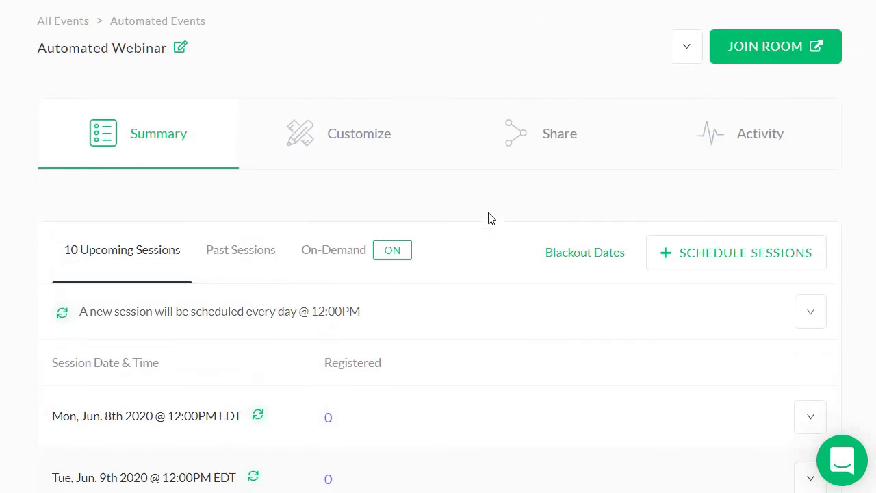
{"action": "scroll", "coordinate": [493, 212], "scroll_direction": "down", "scroll_amount": 10}
{"action": "scroll", "coordinate": [520, 247], "scroll_direction": "up", "scroll_amount": 4}
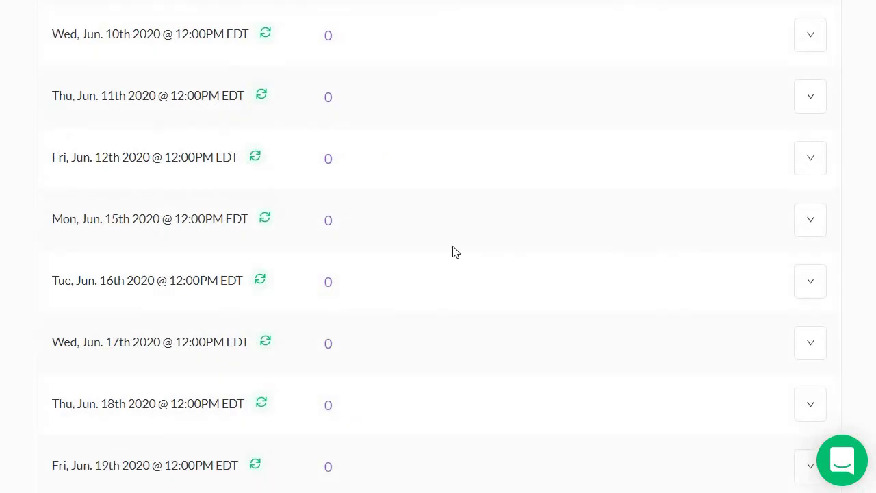
{"action": "scroll", "coordinate": [452, 252], "scroll_direction": "up", "scroll_amount": 6}
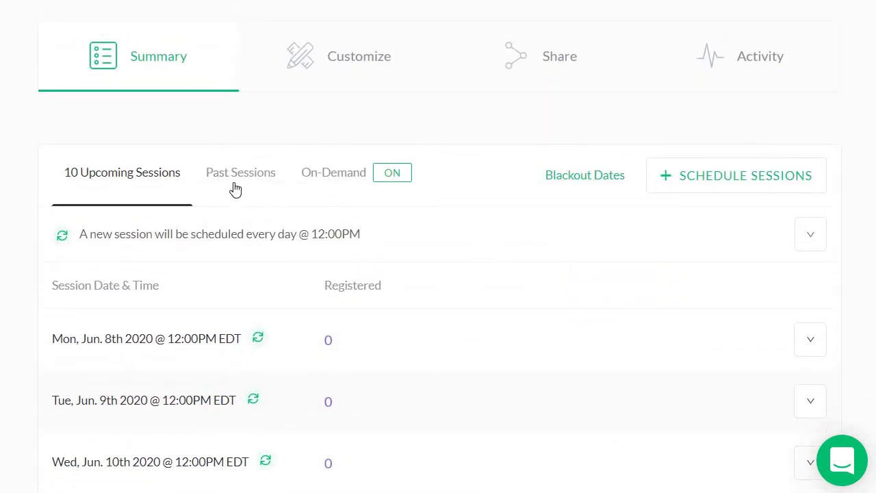
{"action": "left_click", "coordinate": [331, 183]}
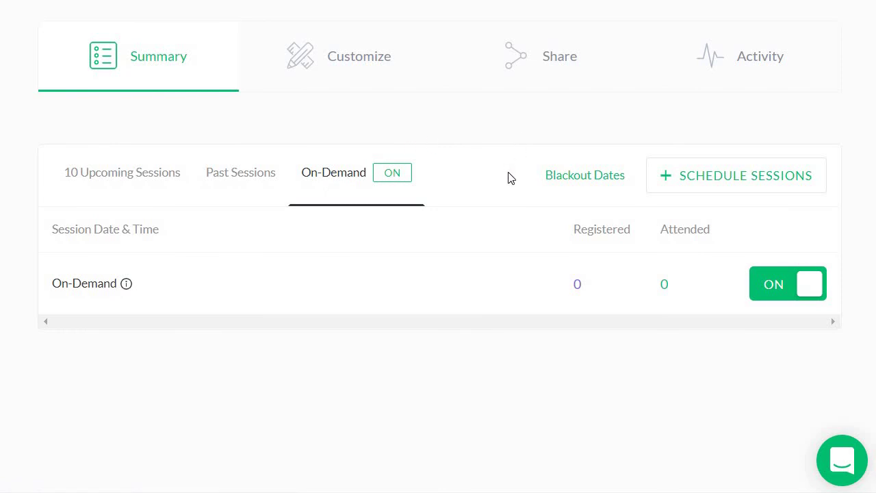
{"action": "scroll", "coordinate": [509, 178], "scroll_direction": "up", "scroll_amount": 2}
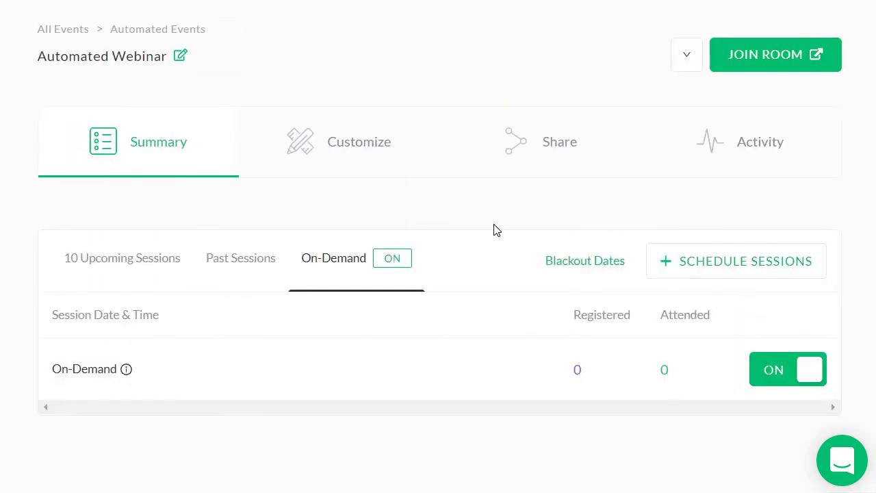
Look over the automated event's customization categories and its registration link sharing page, and return to the event summary
{"action": "left_click", "coordinate": [346, 153]}
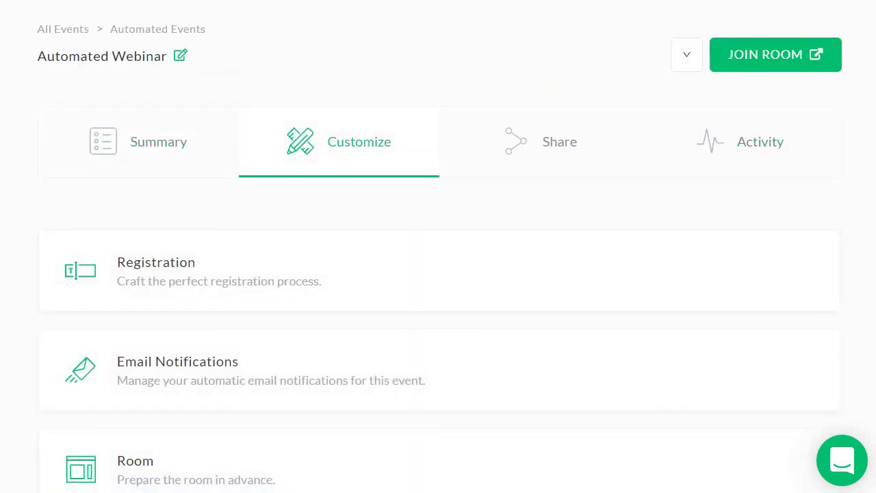
{"action": "scroll", "coordinate": [508, 60], "scroll_direction": "down", "scroll_amount": 3}
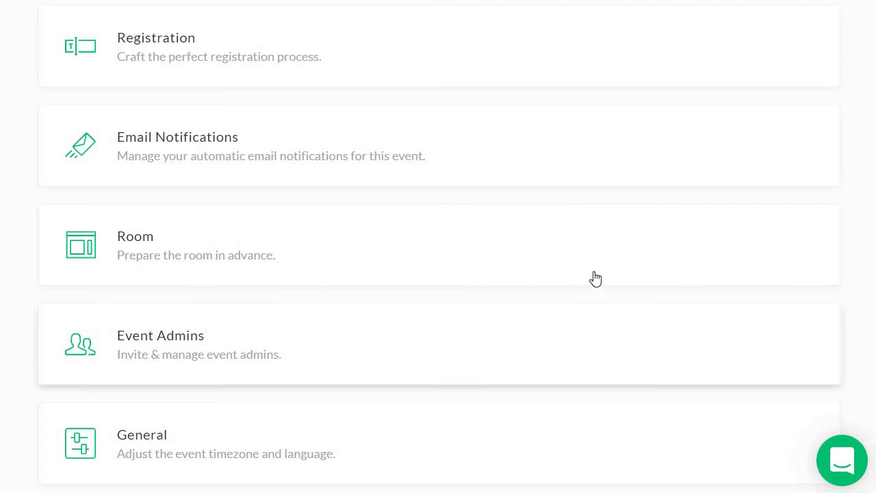
{"action": "scroll", "coordinate": [575, 284], "scroll_direction": "down", "scroll_amount": 3}
{"action": "scroll", "coordinate": [648, 322], "scroll_direction": "up", "scroll_amount": 5}
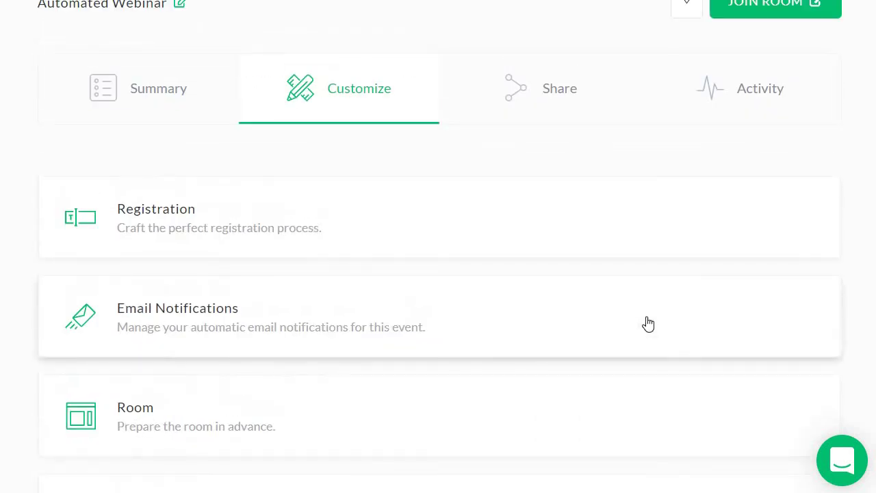
{"action": "scroll", "coordinate": [648, 323], "scroll_direction": "up", "scroll_amount": 1}
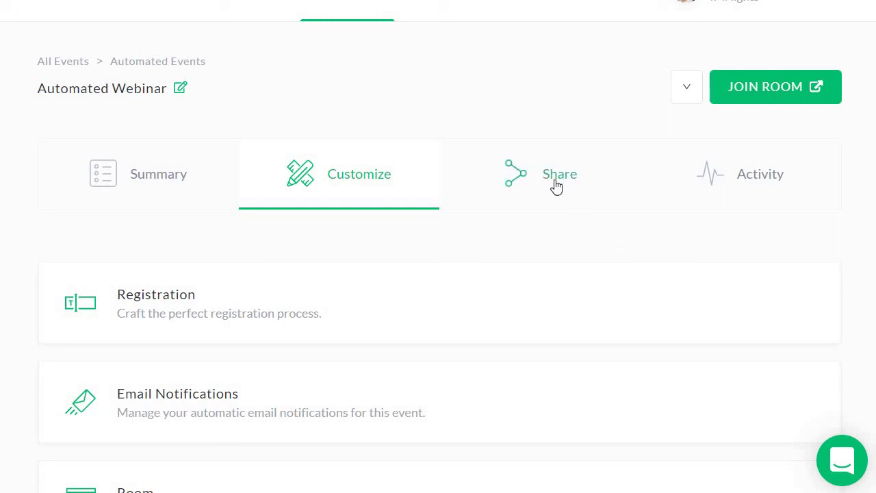
{"action": "left_click", "coordinate": [577, 204]}
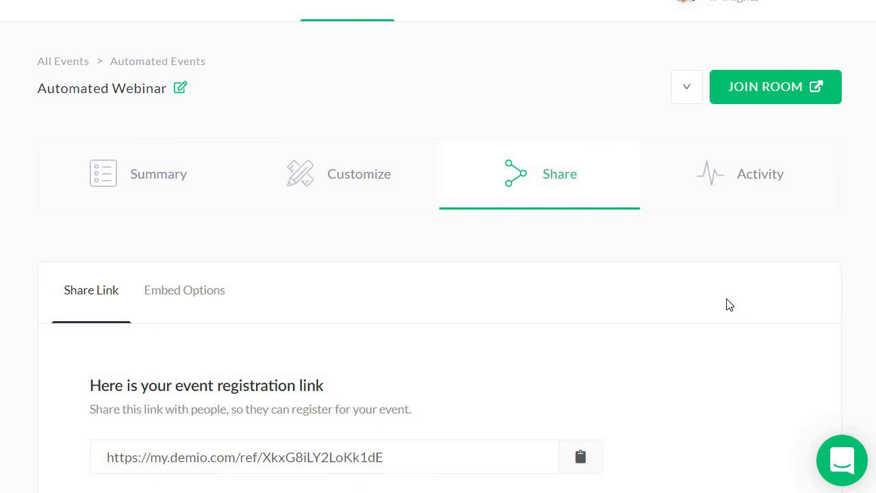
{"action": "left_click", "coordinate": [188, 157]}
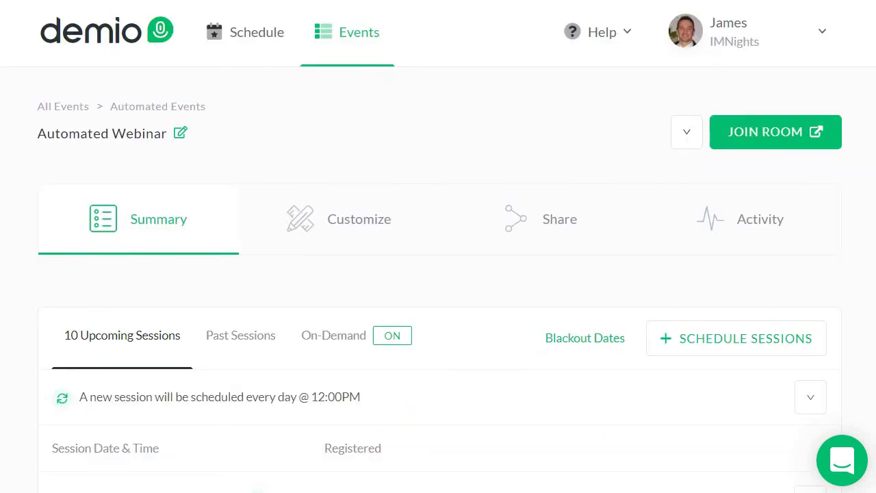